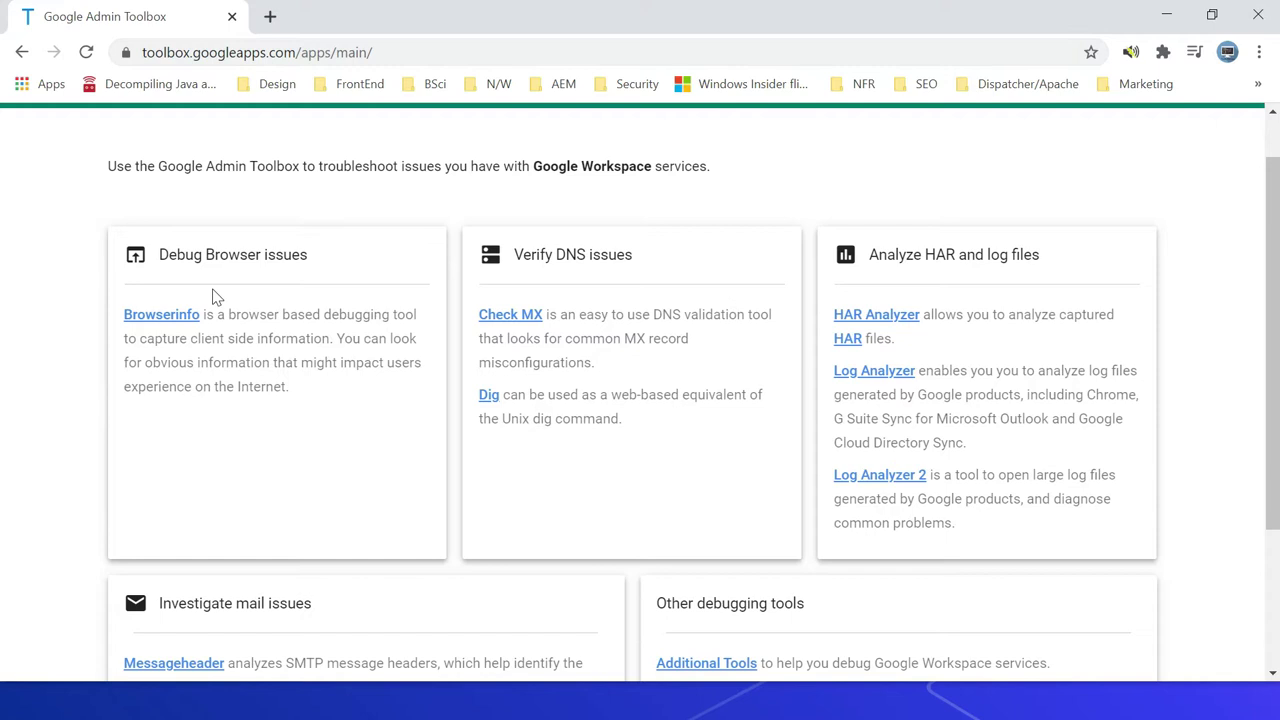
Open the Browserinfo tool in a new tab and review the browser and connection details it reports.
right_click(150, 327)
click(192, 336)
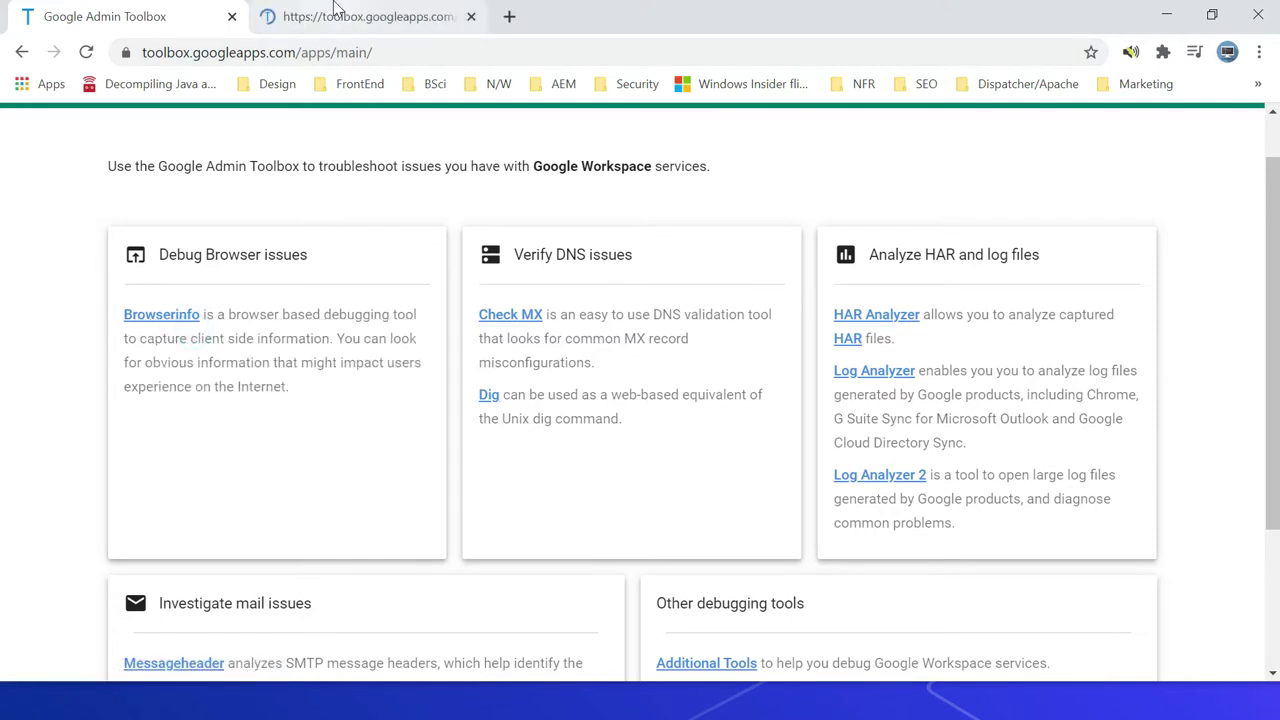
click(338, 14)
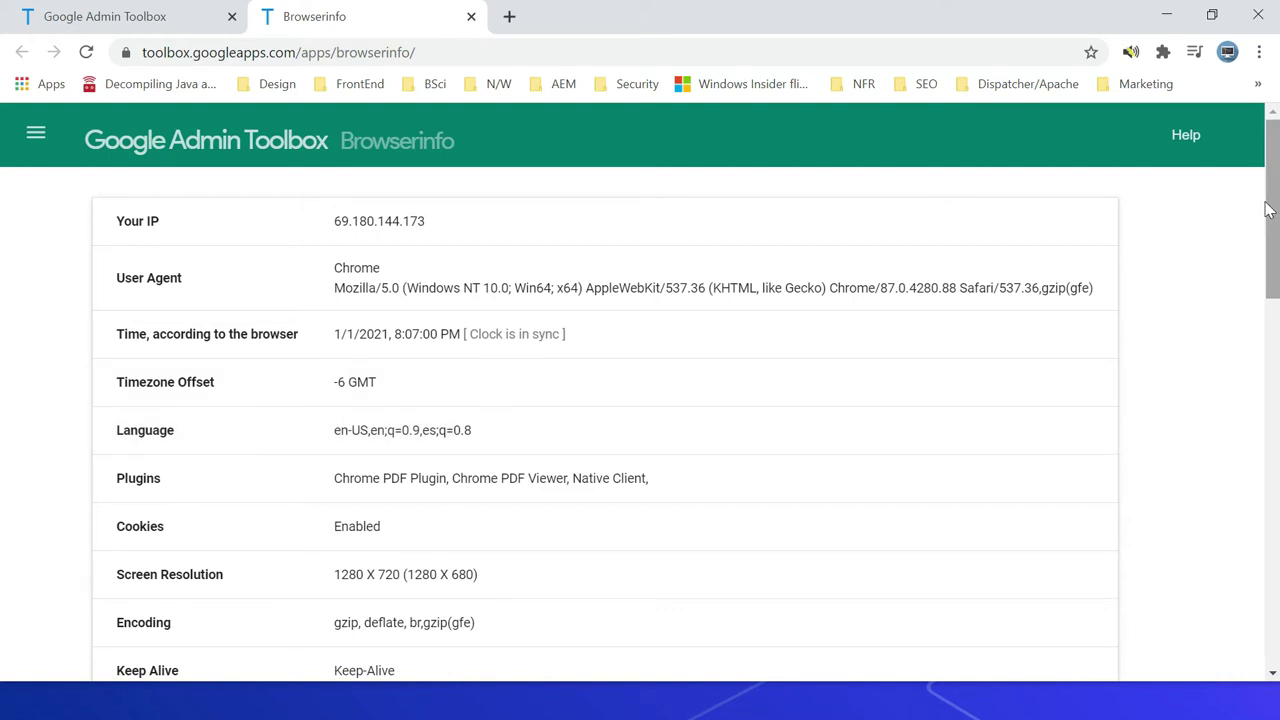
mouse_move(1268, 208)
mouse_down()
mouse_move(1265, 372)
mouse_move(1262, 333)
mouse_move(3, 408)
mouse_move(1249, 320)
mouse_up()
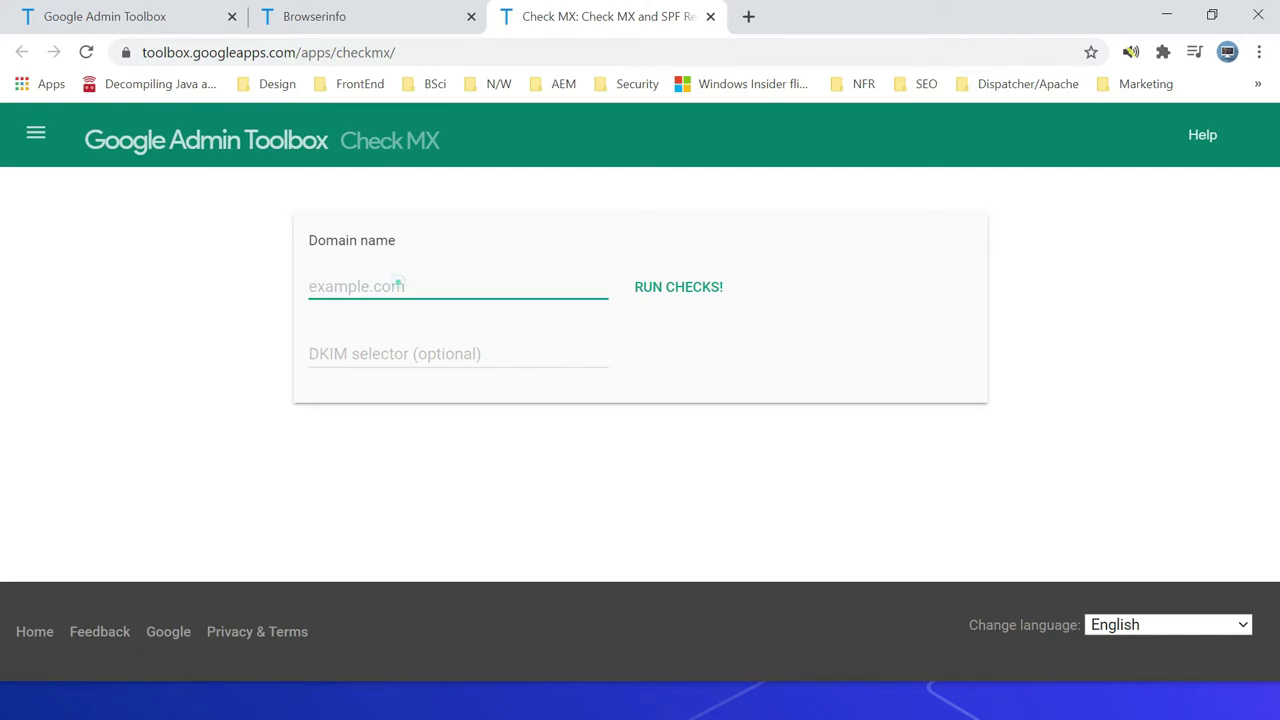
Run the Check MX validation for the domain albinsblog.com and review the full list of checks.
click(397, 285)
click(374, 323)
click(671, 293)
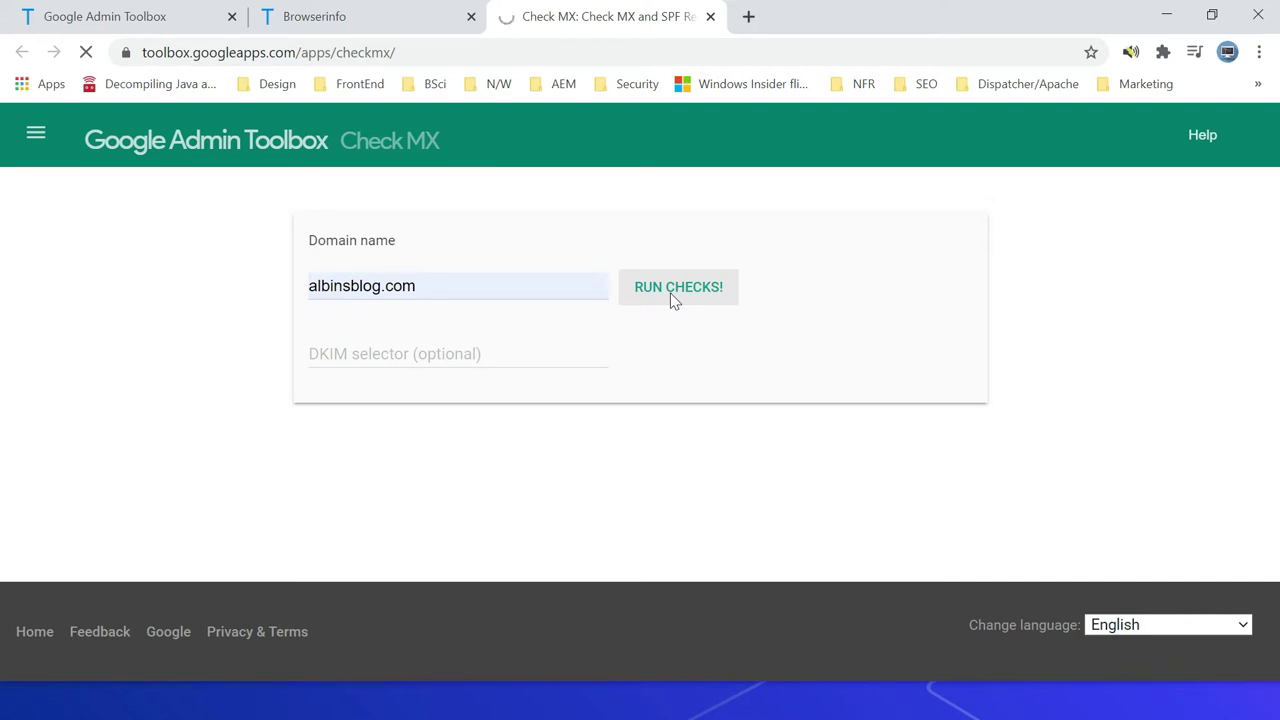
drag(1273, 237, 2, 478)
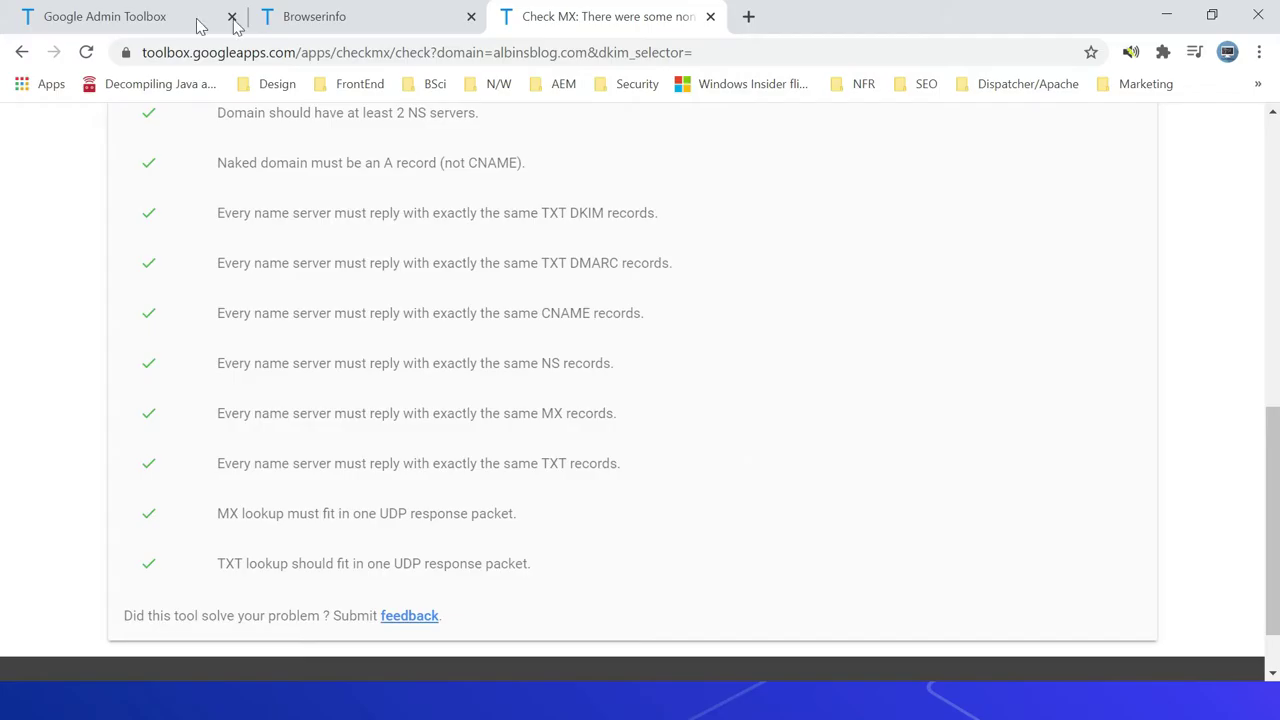
Return to the toolbox main page and open the Messageheader tool in a new tab.
click(98, 18)
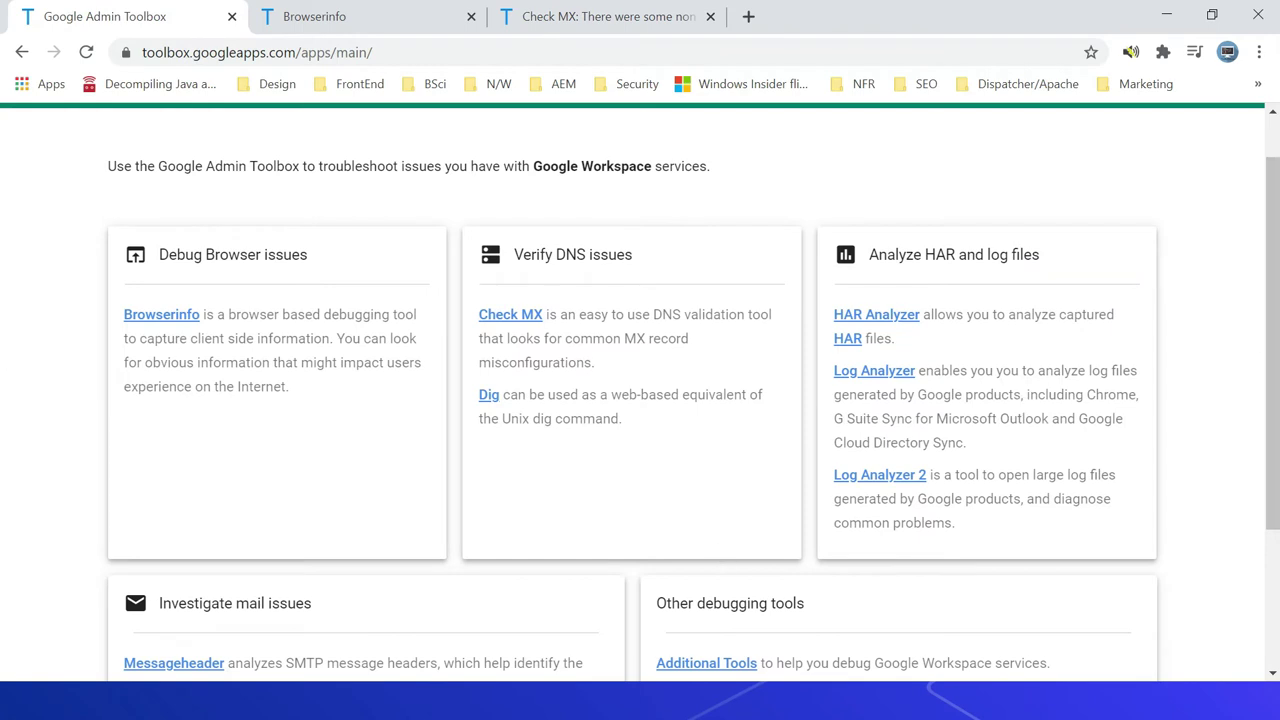
middle_click(163, 677)
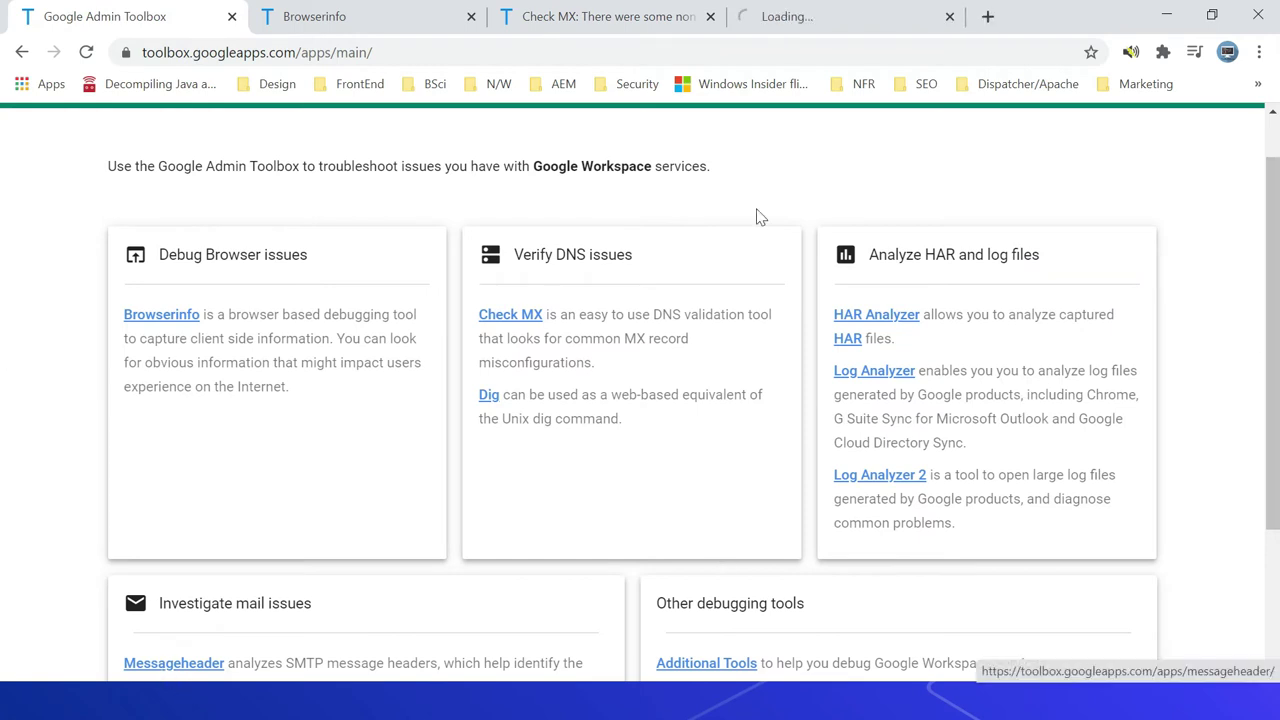
click(795, 17)
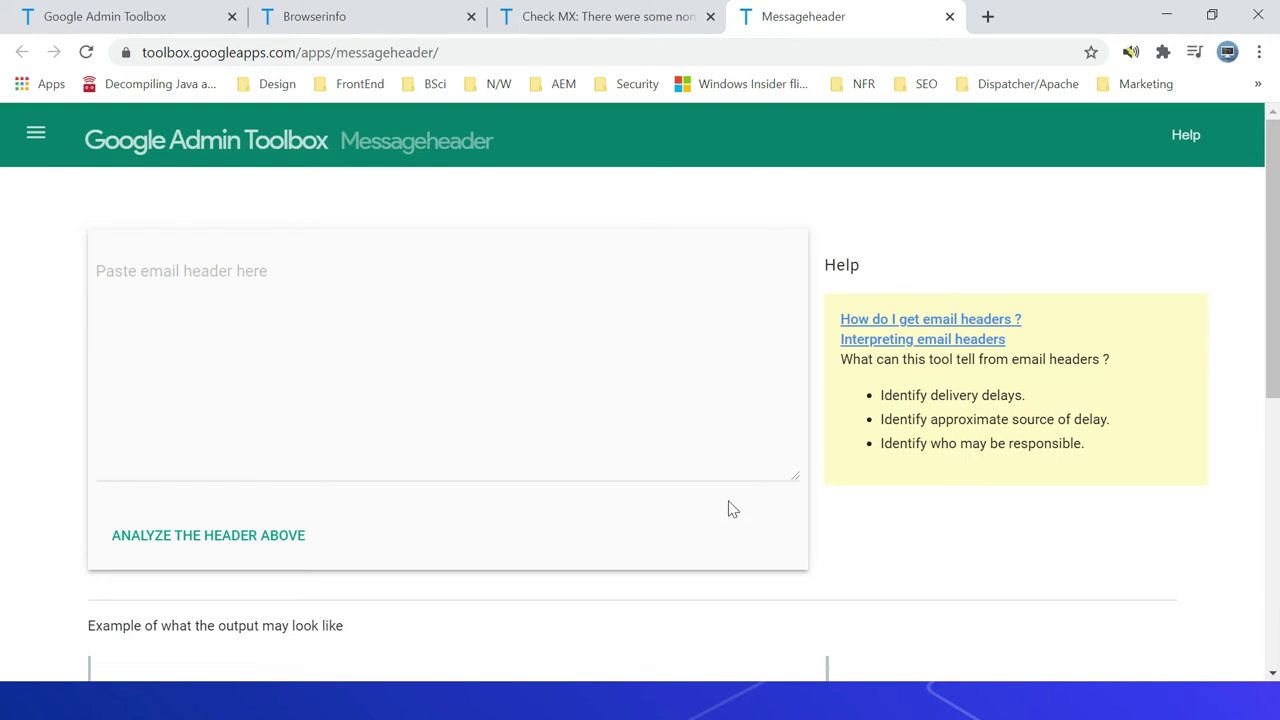
Switch to the Gmail window, show the original of the TechGig newsletter message and copy its full source to the clipboard.
key(alt+Tab)
key(alt+Tab)
key(alt+Tab)
key(alt+Tab)
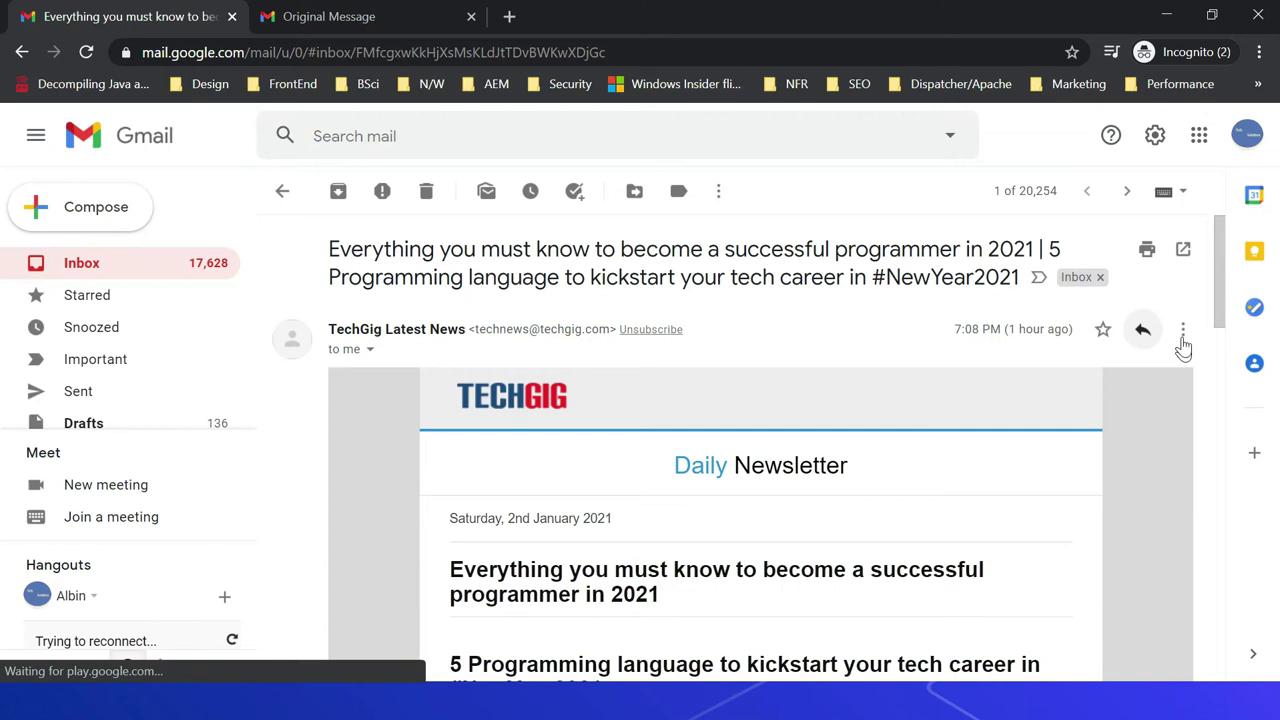
click(1182, 334)
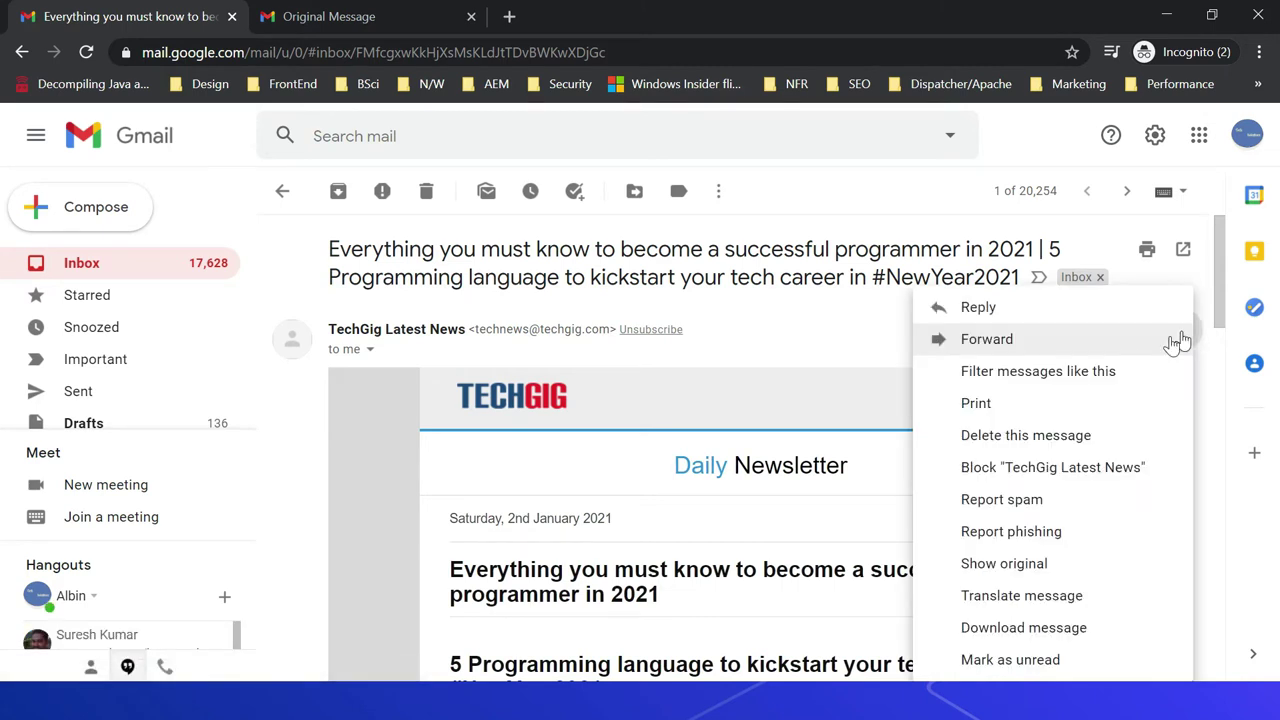
click(988, 570)
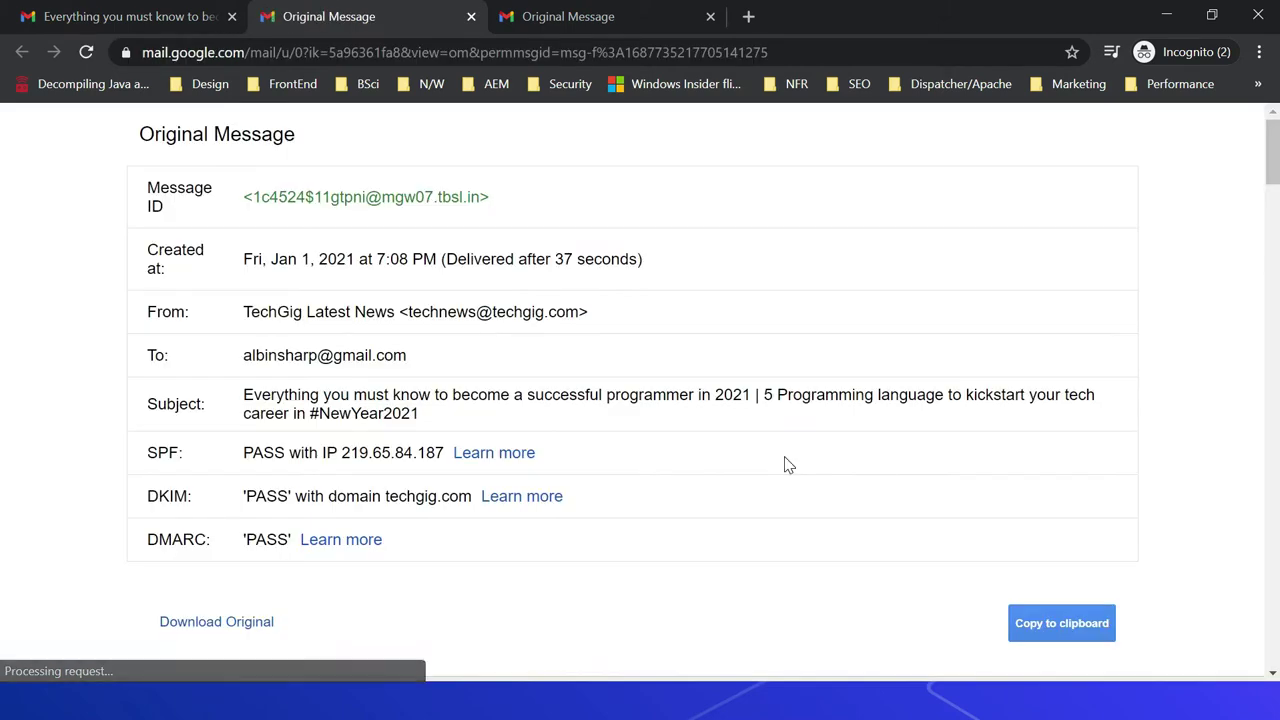
click(1052, 624)
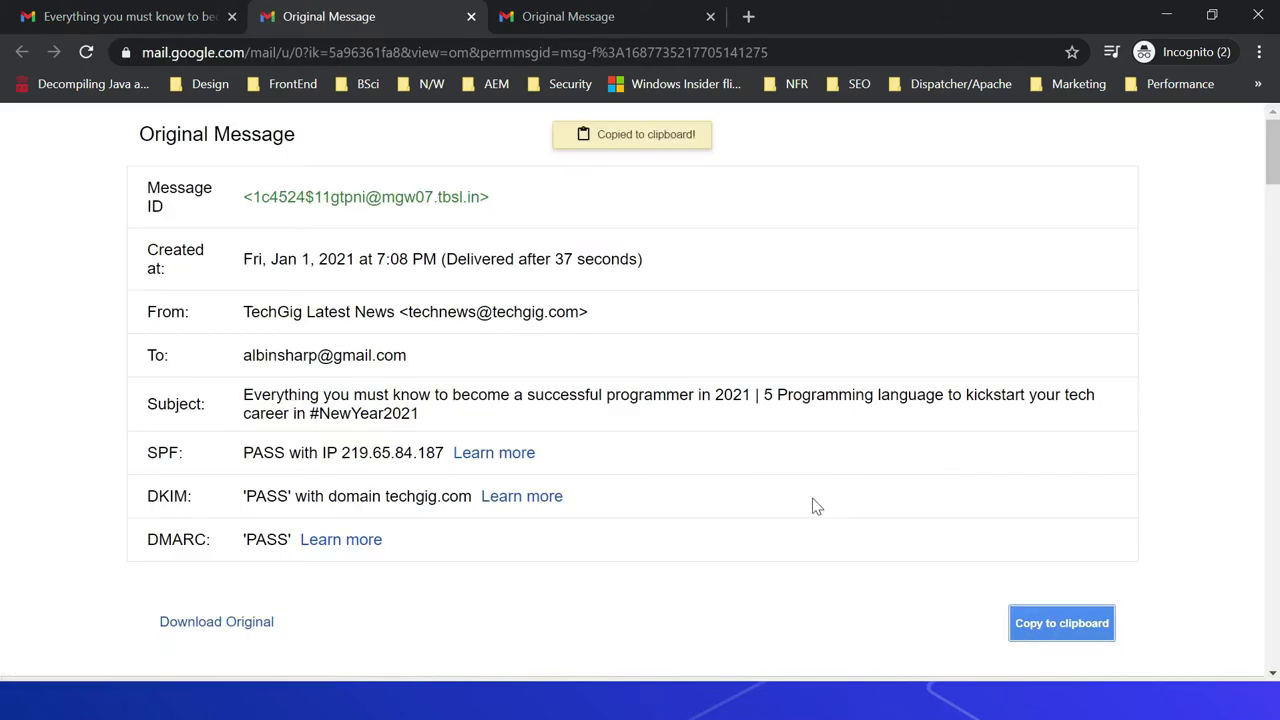
Switch back to Messageheader, paste the copied email source, analyze the header and review the results.
key(alt+Tab)
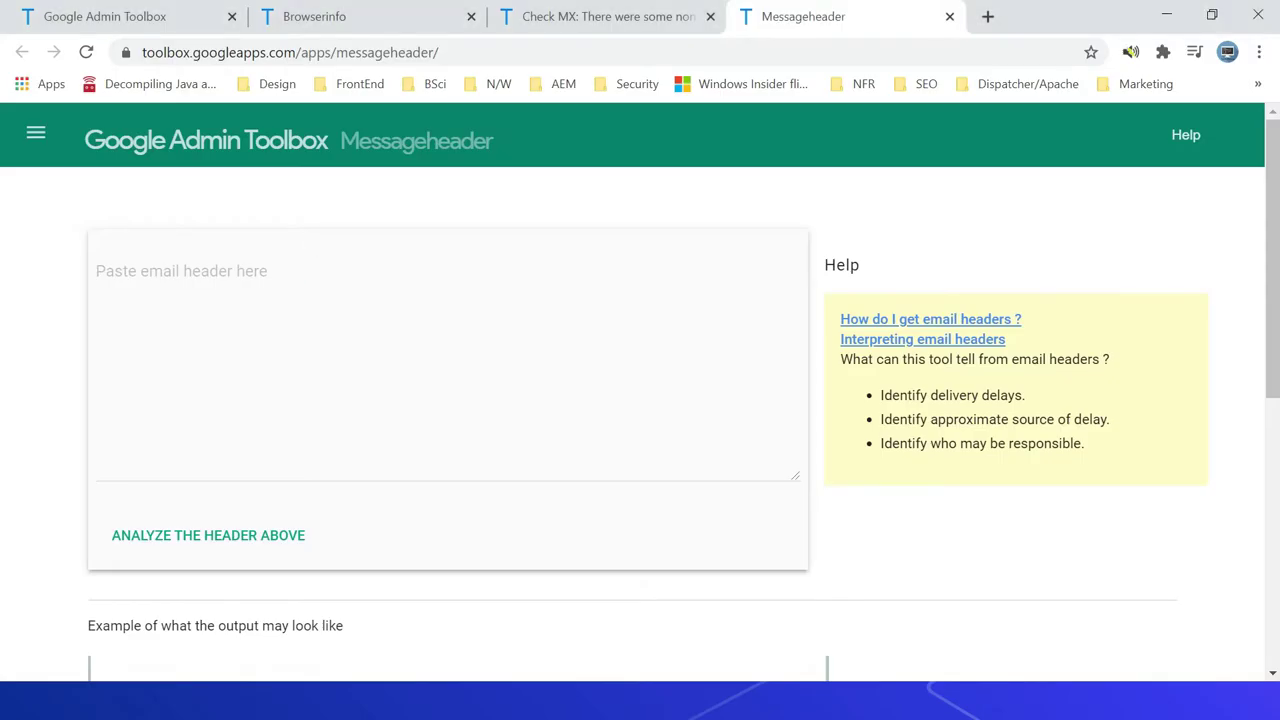
click(307, 281)
key(ctrl+v)
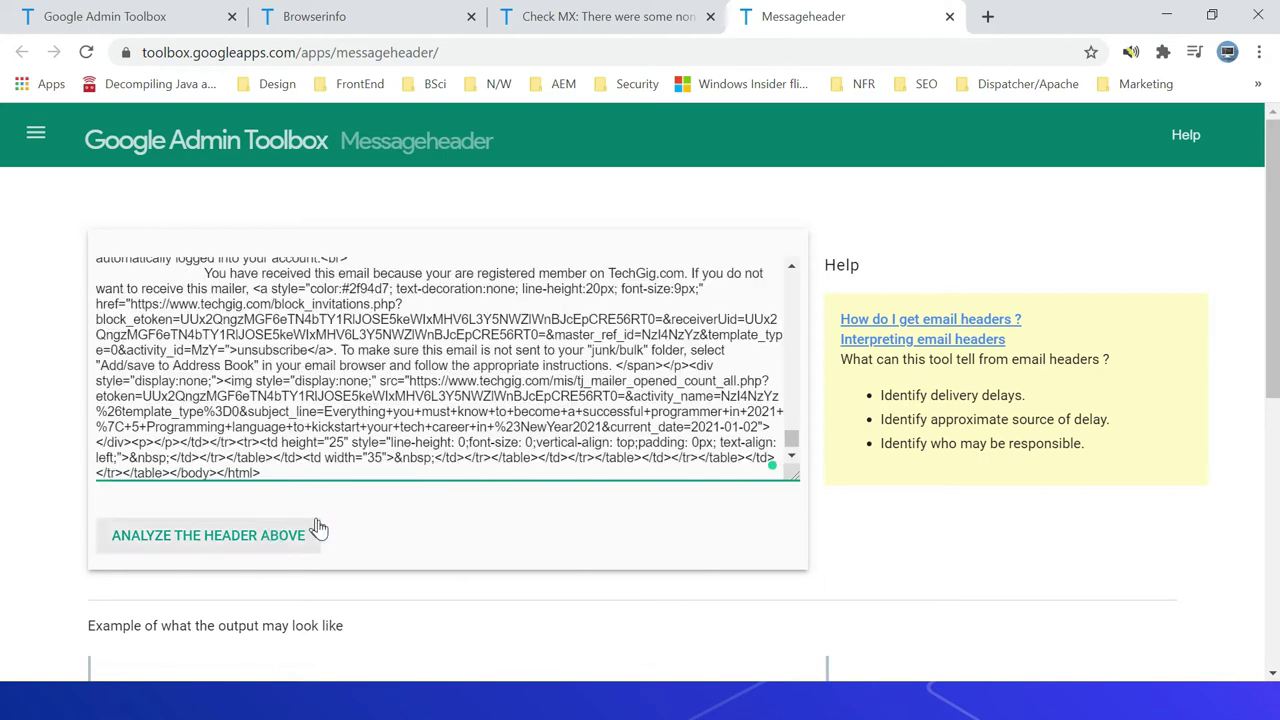
click(206, 538)
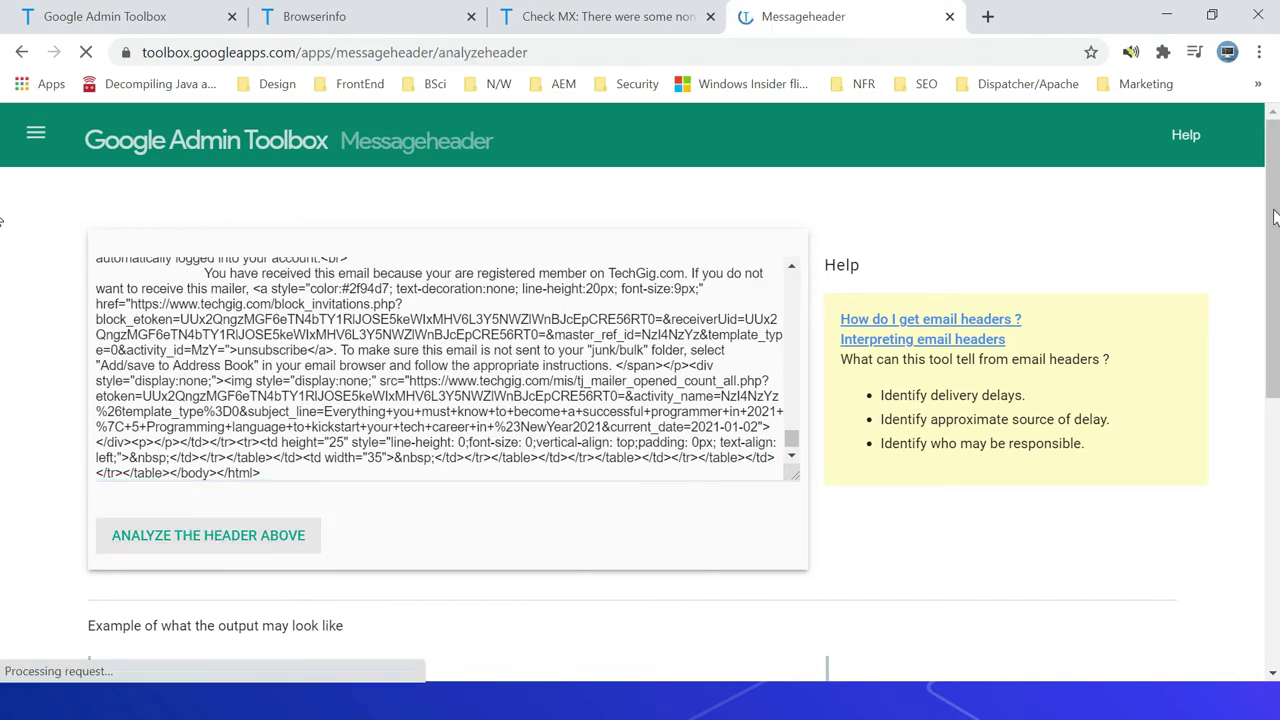
drag(1275, 218, 1275, 415)
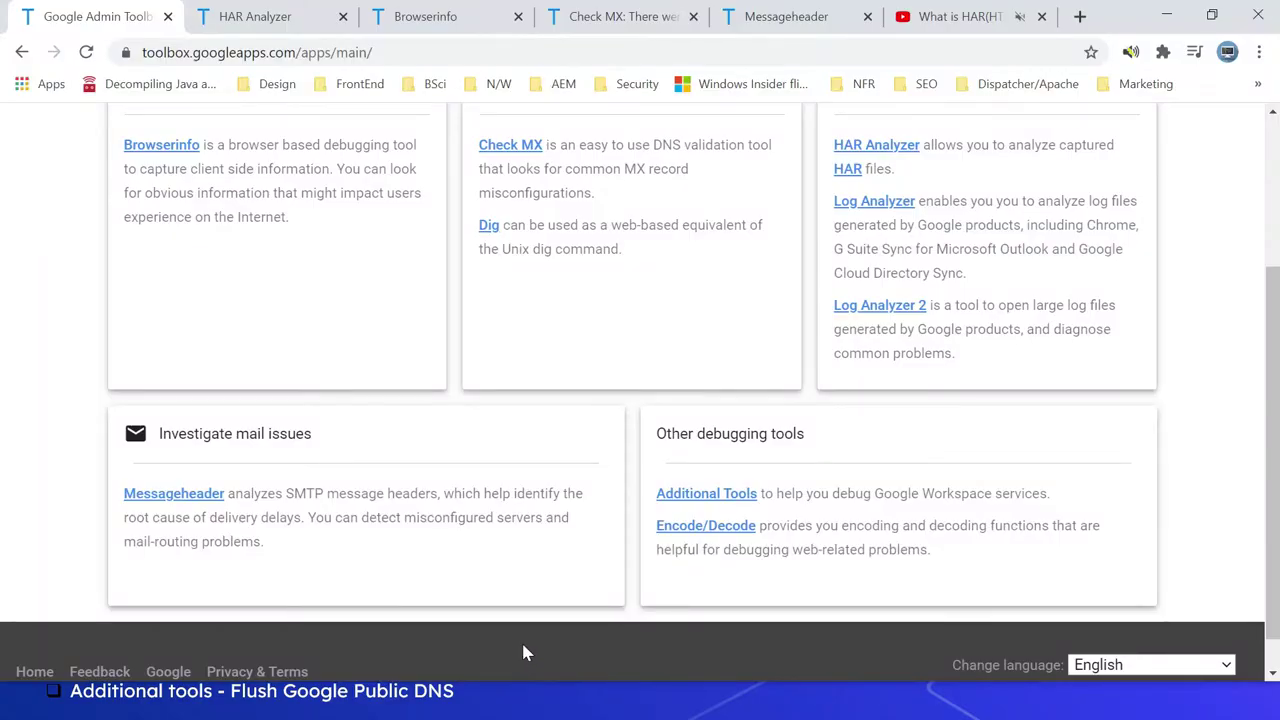
Open Log Analyzer and Log Analyzer 2 from the toolbox main page in separate new tabs.
right_click(884, 202)
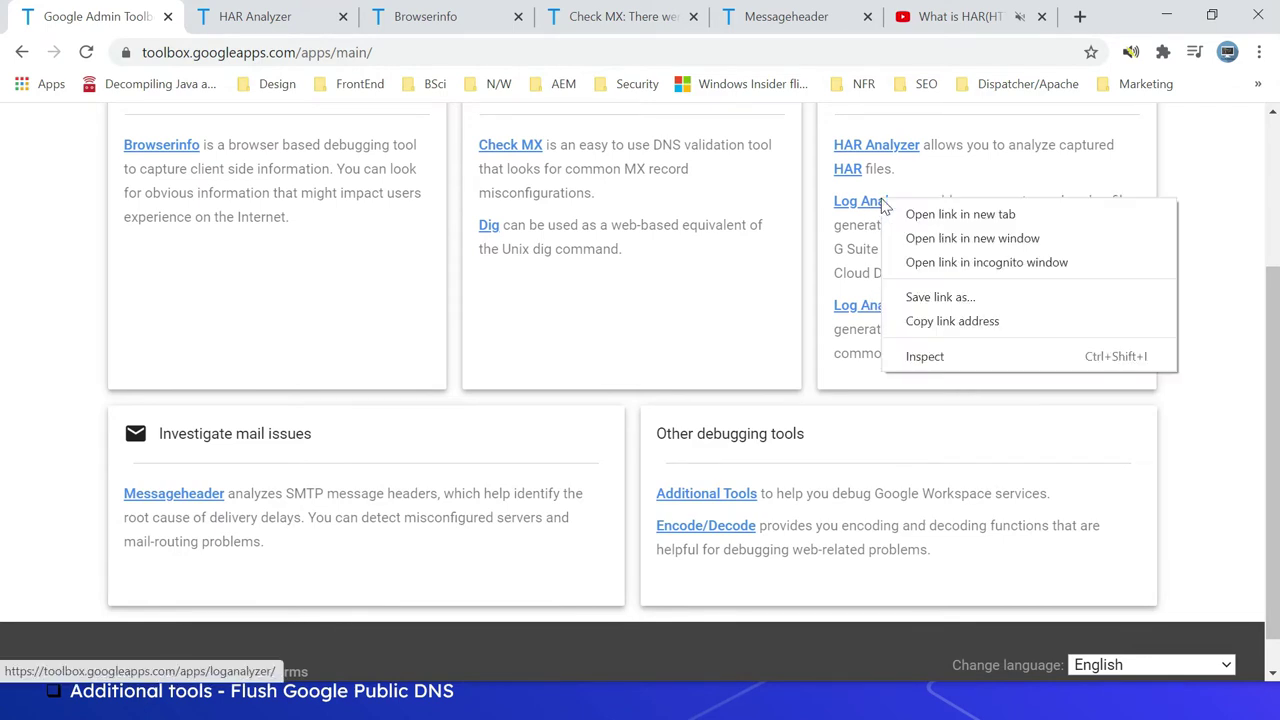
click(912, 216)
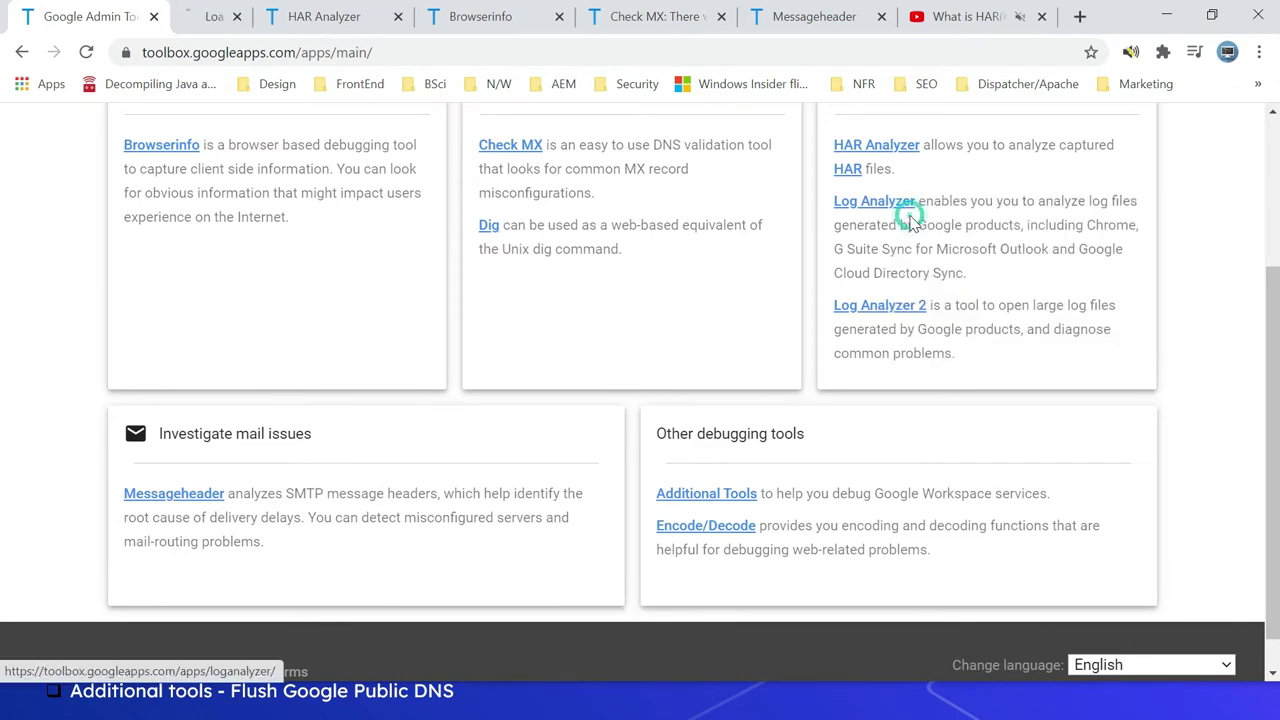
right_click(849, 311)
click(873, 321)
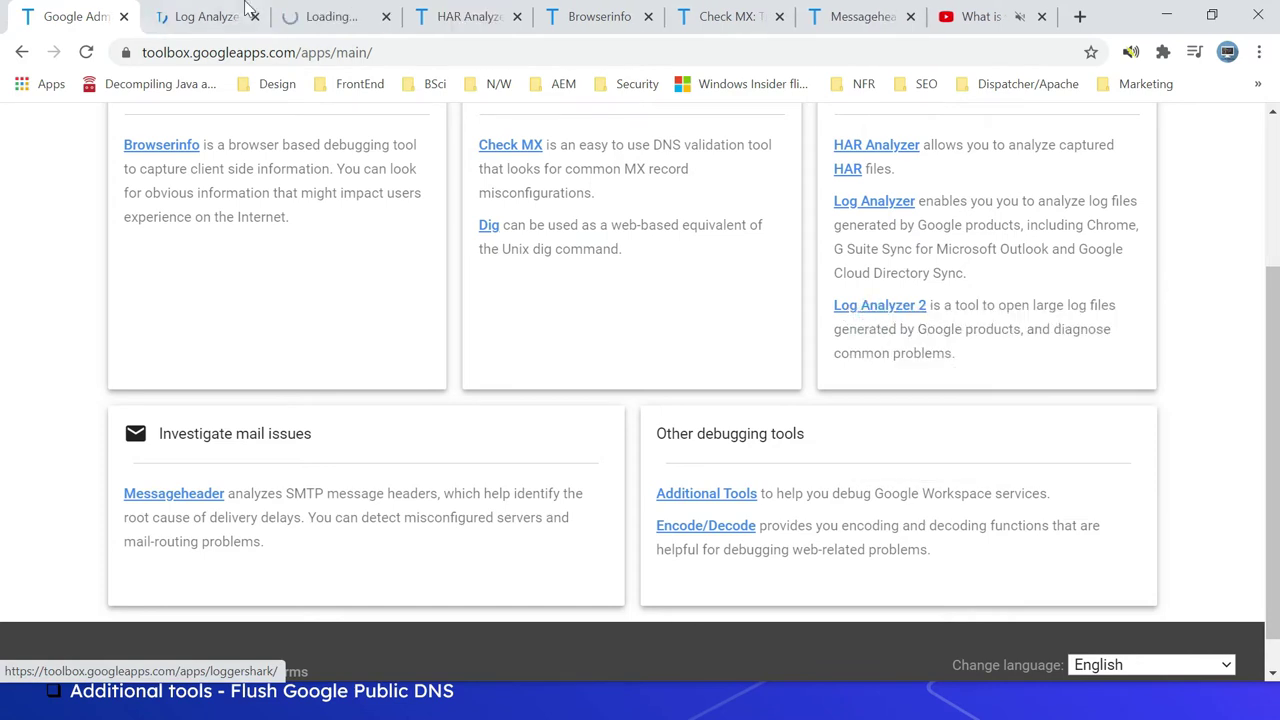
Examine Log Analyzer's paste and file upload areas and the log sources it offers.
click(188, 20)
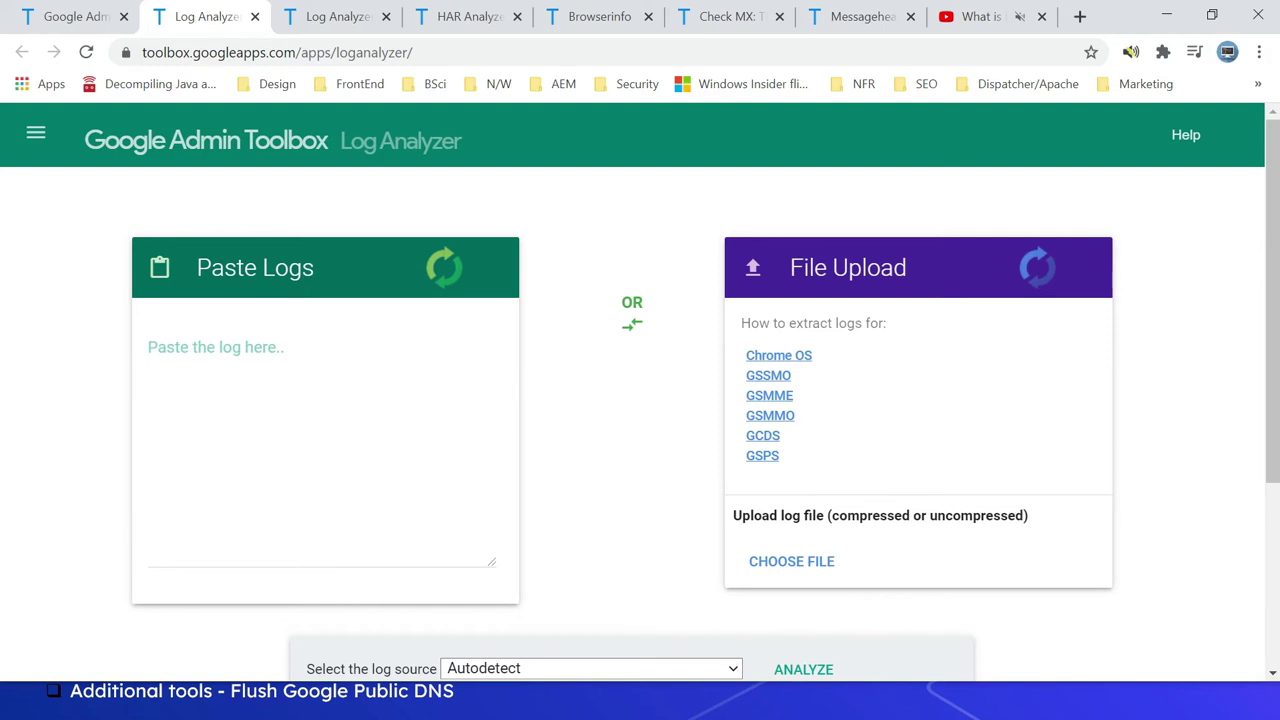
scroll(651, 509, down, 2)
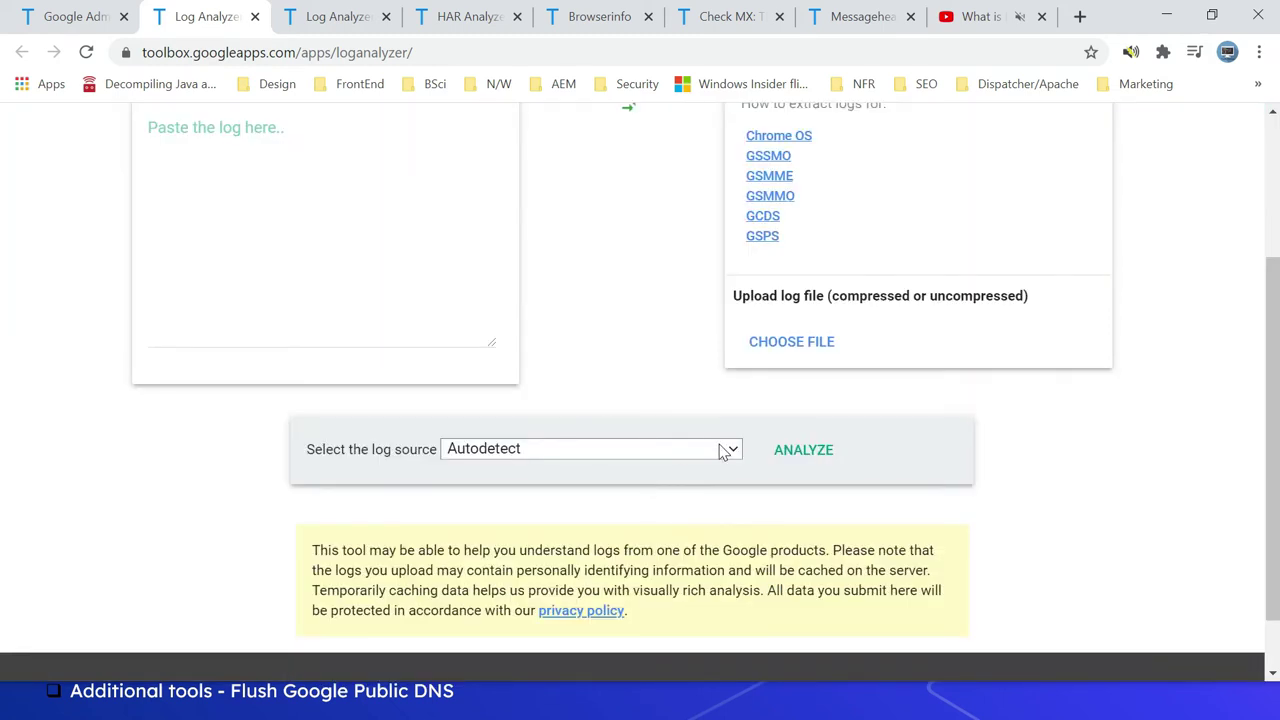
click(615, 455)
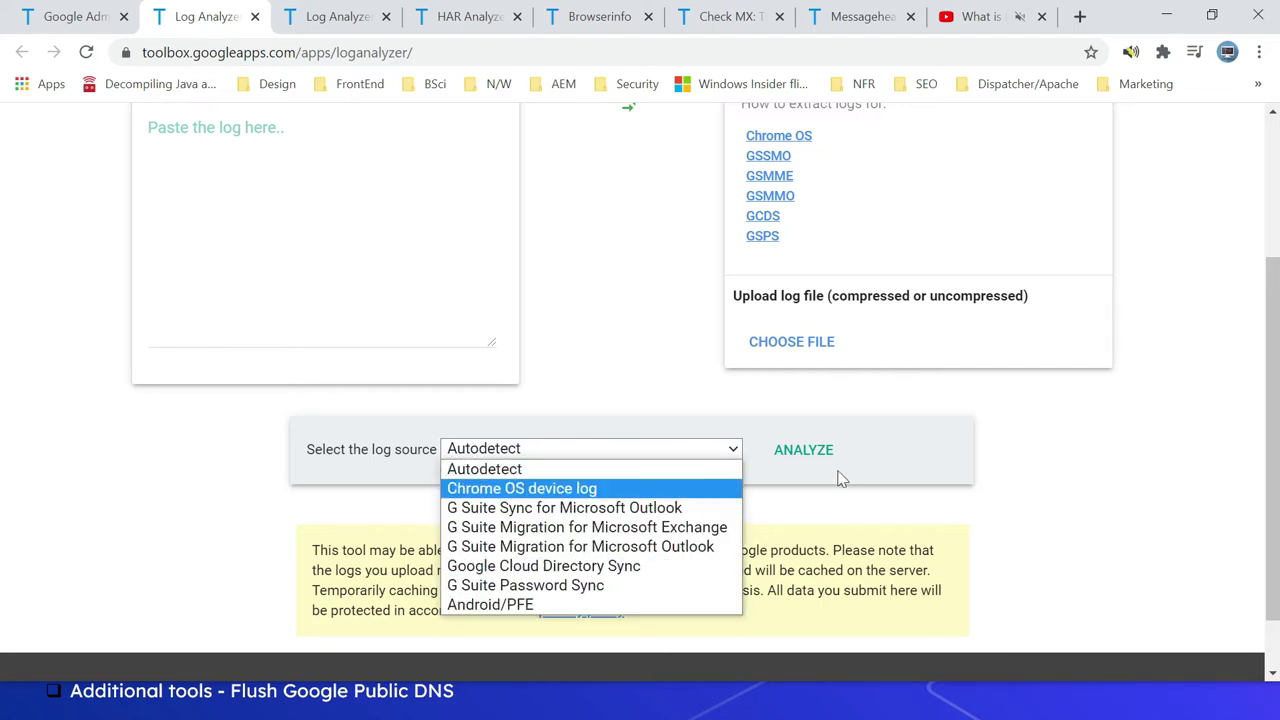
click(1271, 206)
click(1271, 206)
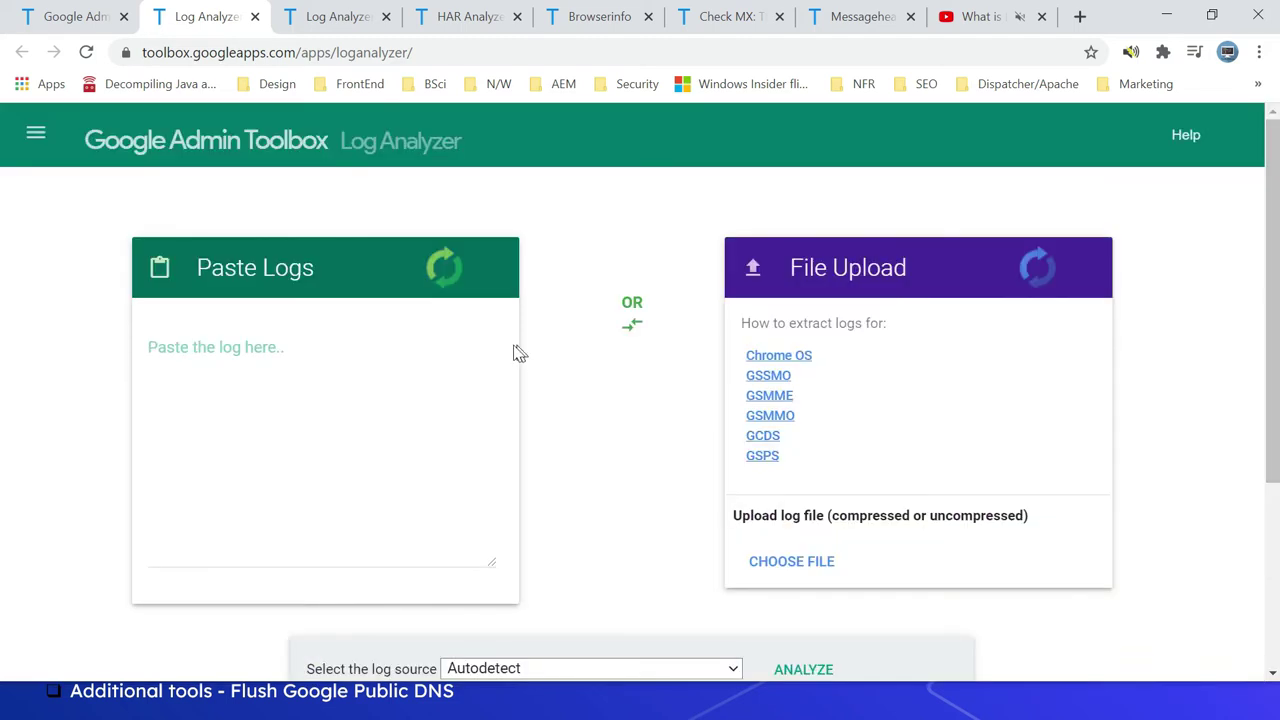
Examine the Log Analyzer 2 page and the log types available for analysis.
click(332, 28)
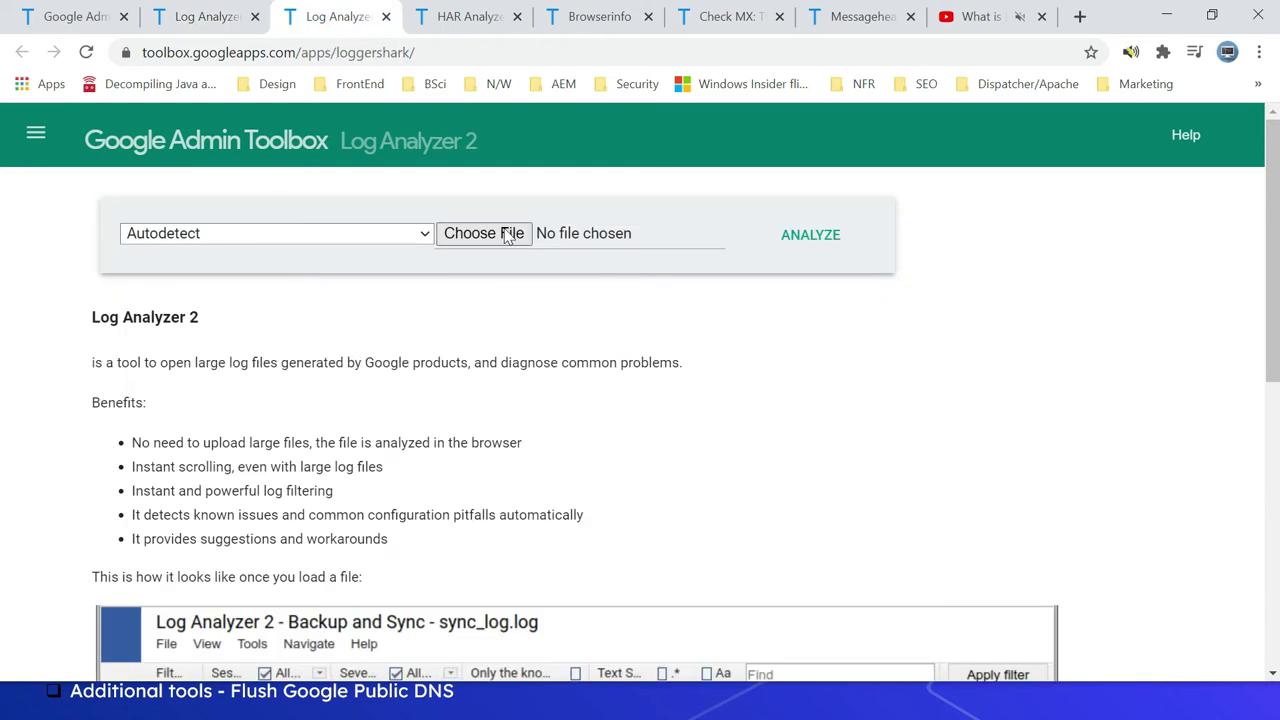
click(375, 240)
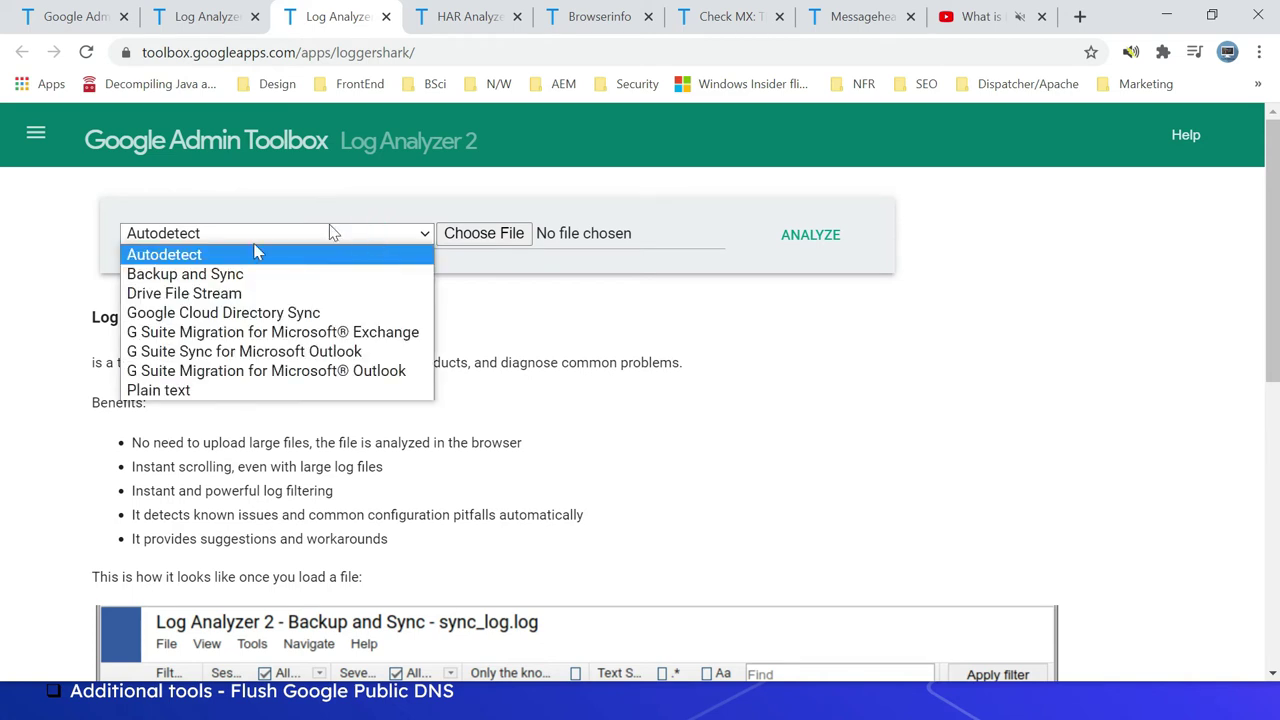
click(436, 186)
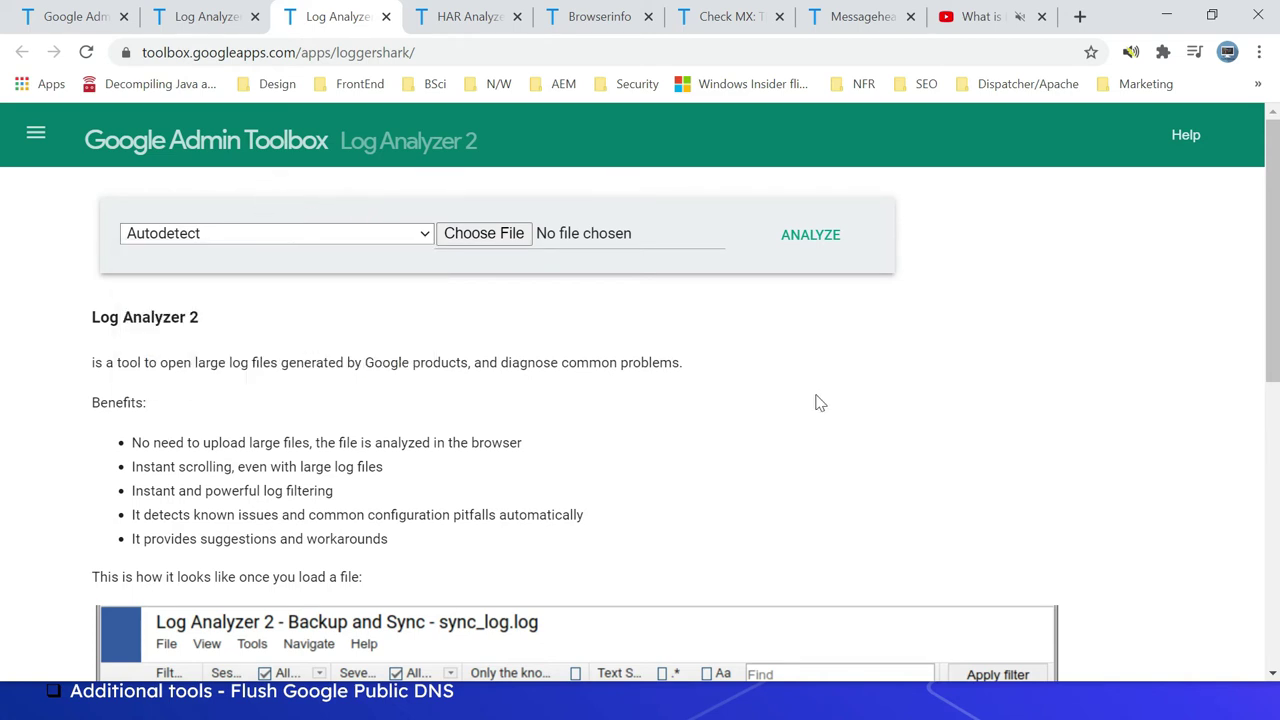
Return to the first Log Analyzer and choose a log file to upload.
key(ctrl+shift+Tab)
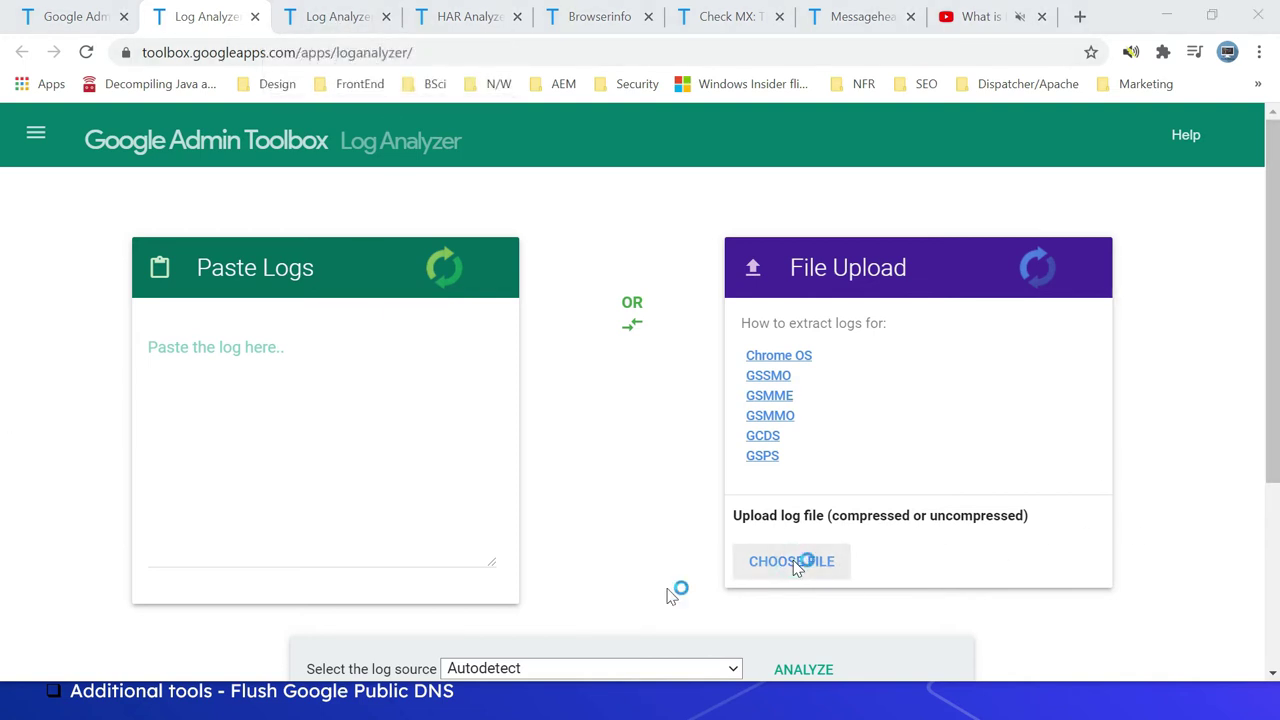
click(592, 458)
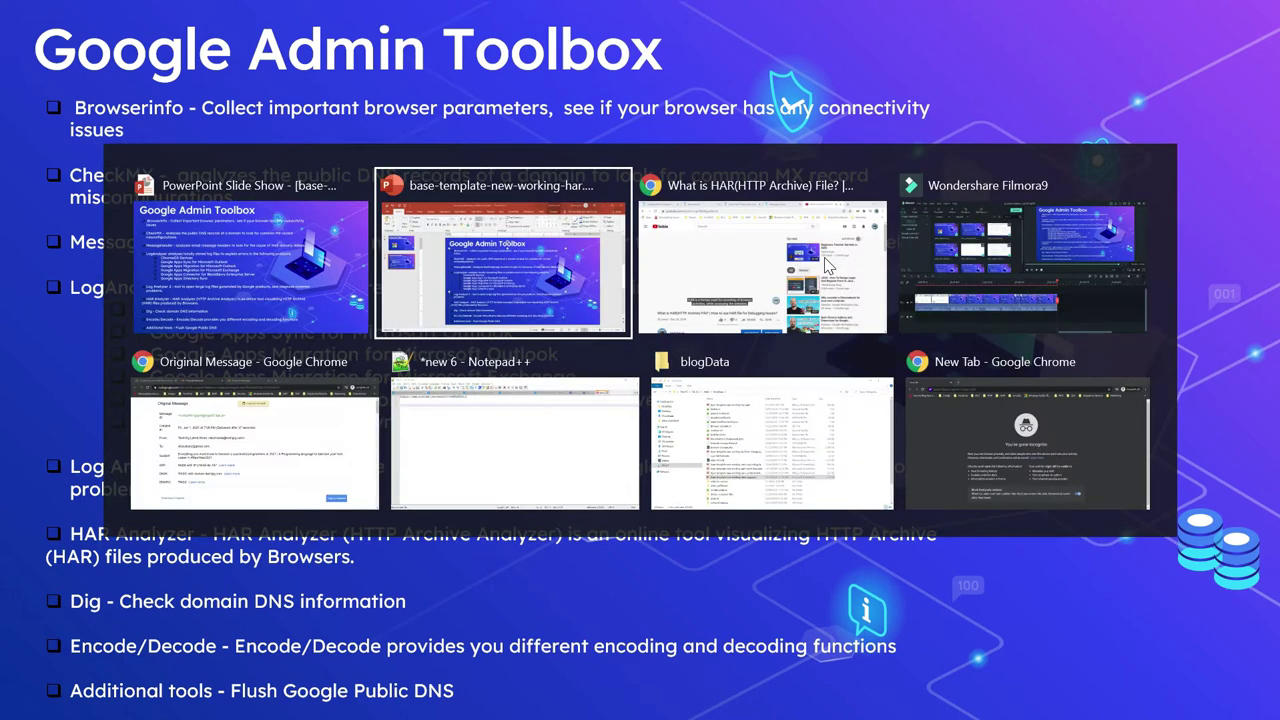
Switch to the Chrome window with the HAR video and open HAR Analyzer from the toolbox main page in a new tab.
click(826, 264)
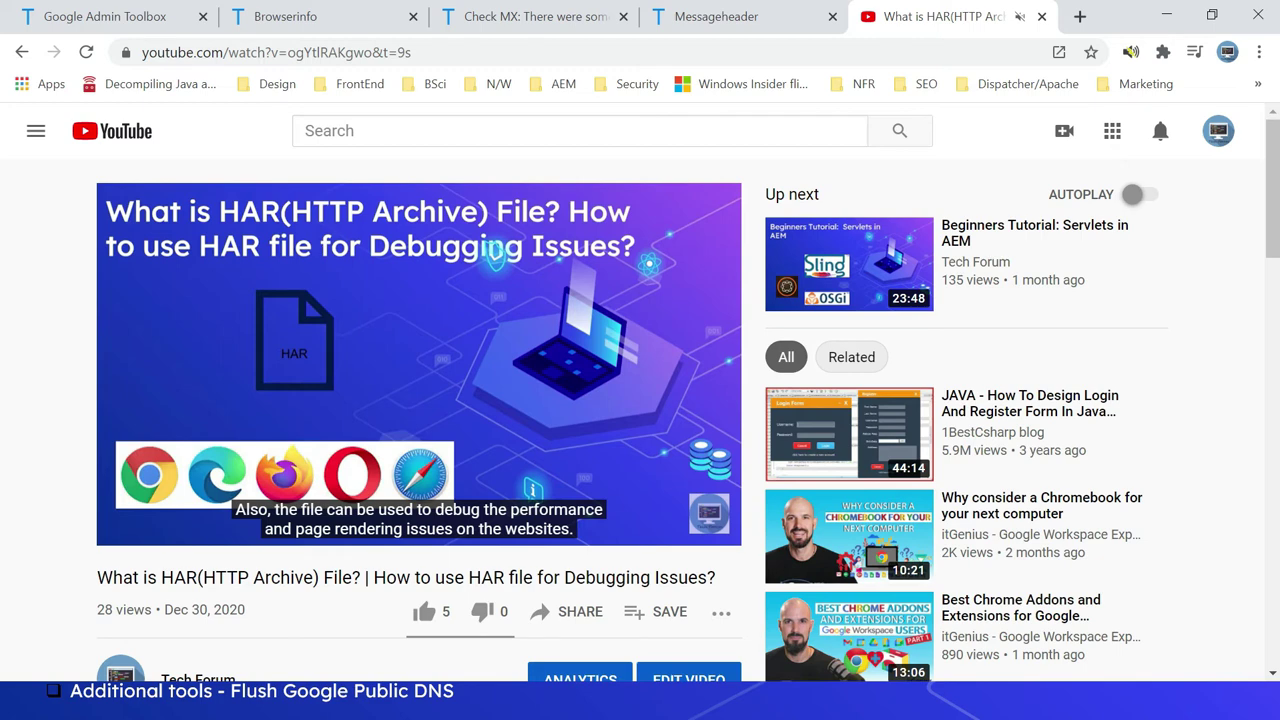
click(124, 28)
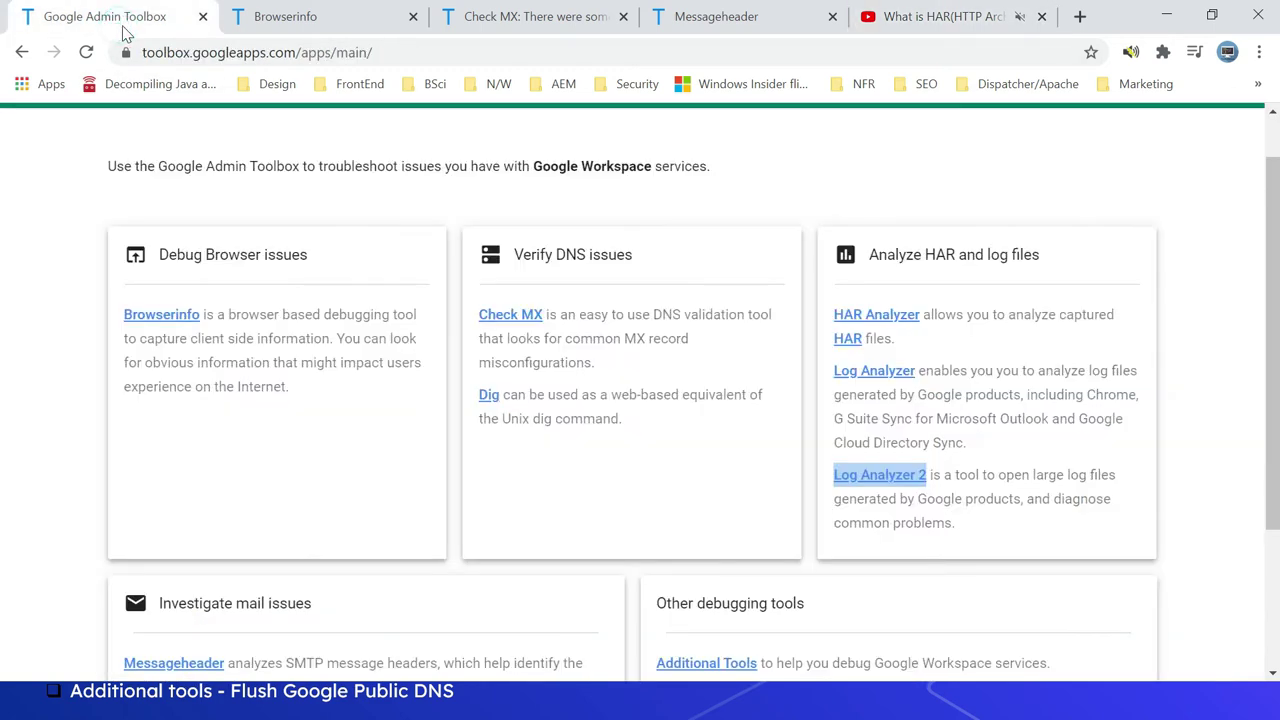
middle_click(884, 328)
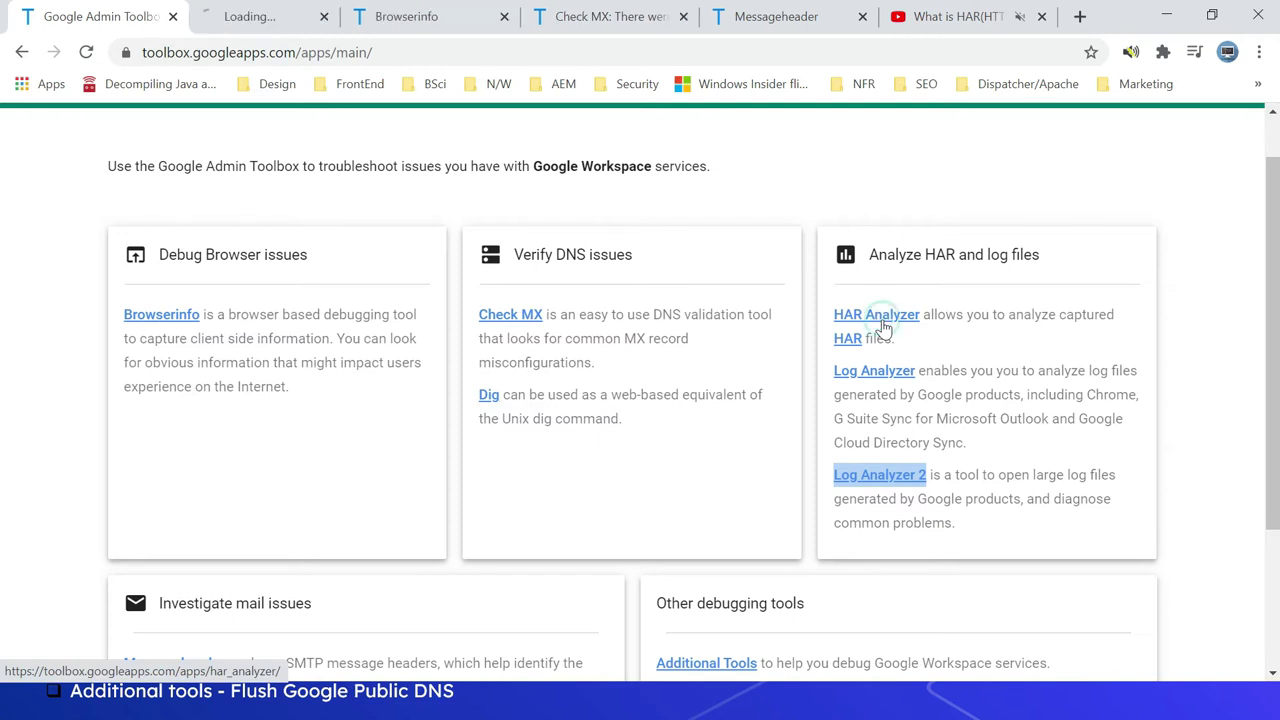
click(268, 18)
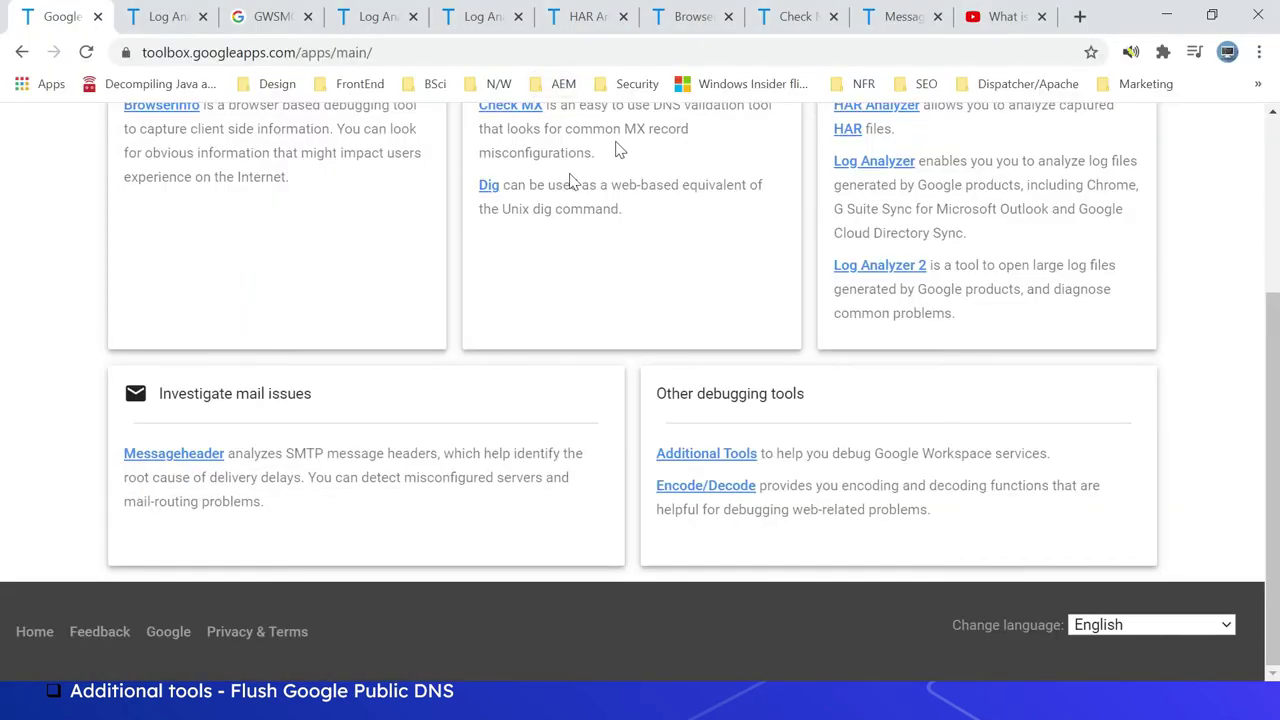
Look up the A record of albinsblog.com with the Dig tool, and return to the toolbox main page.
click(488, 195)
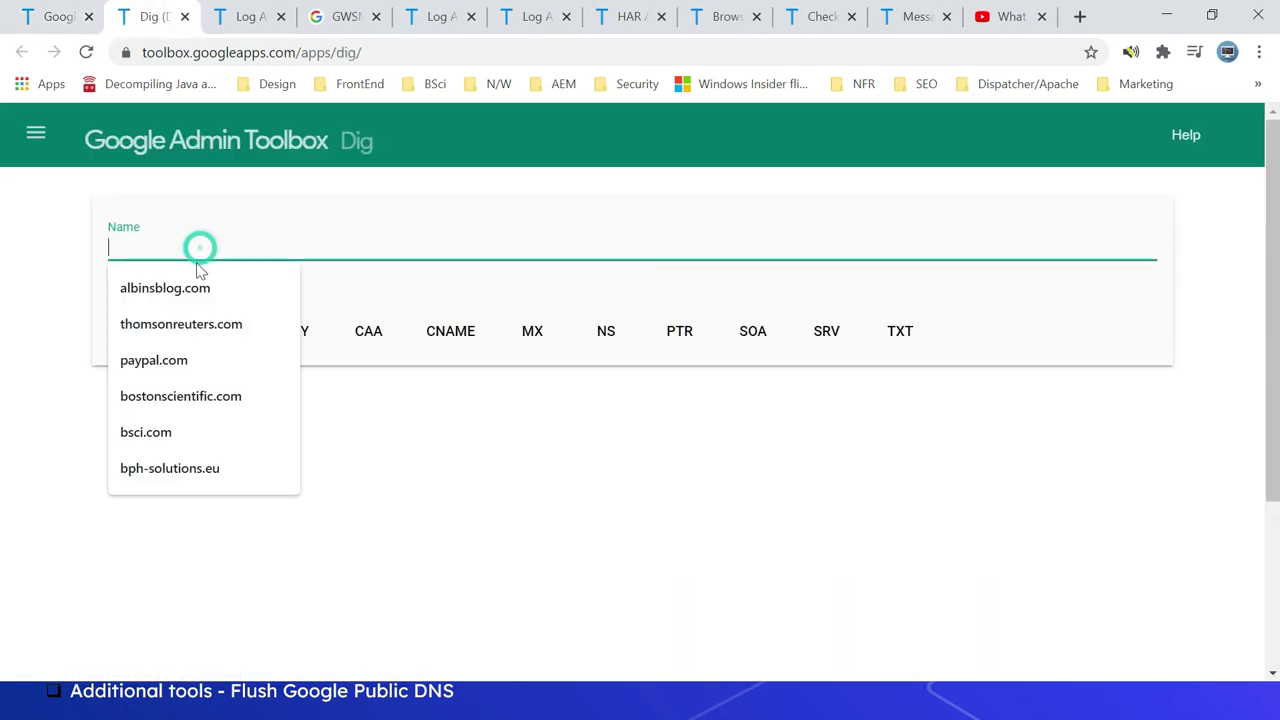
click(200, 288)
key(Return)
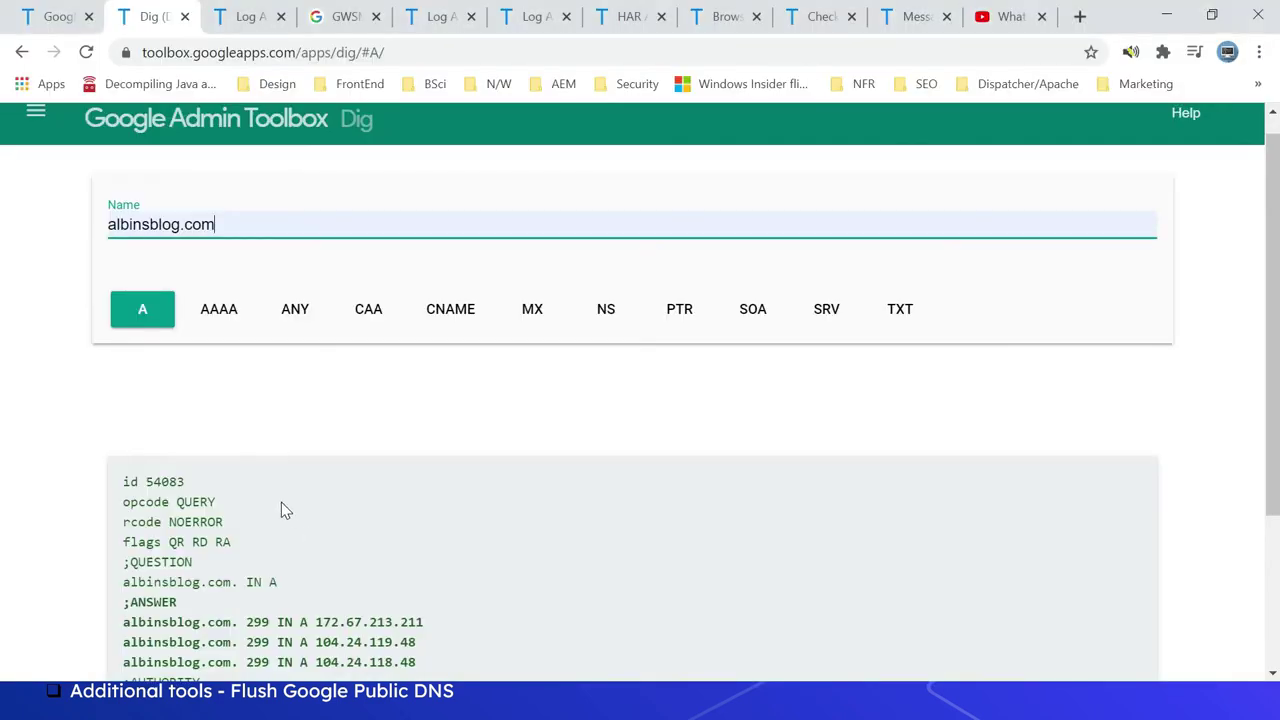
click(35, 18)
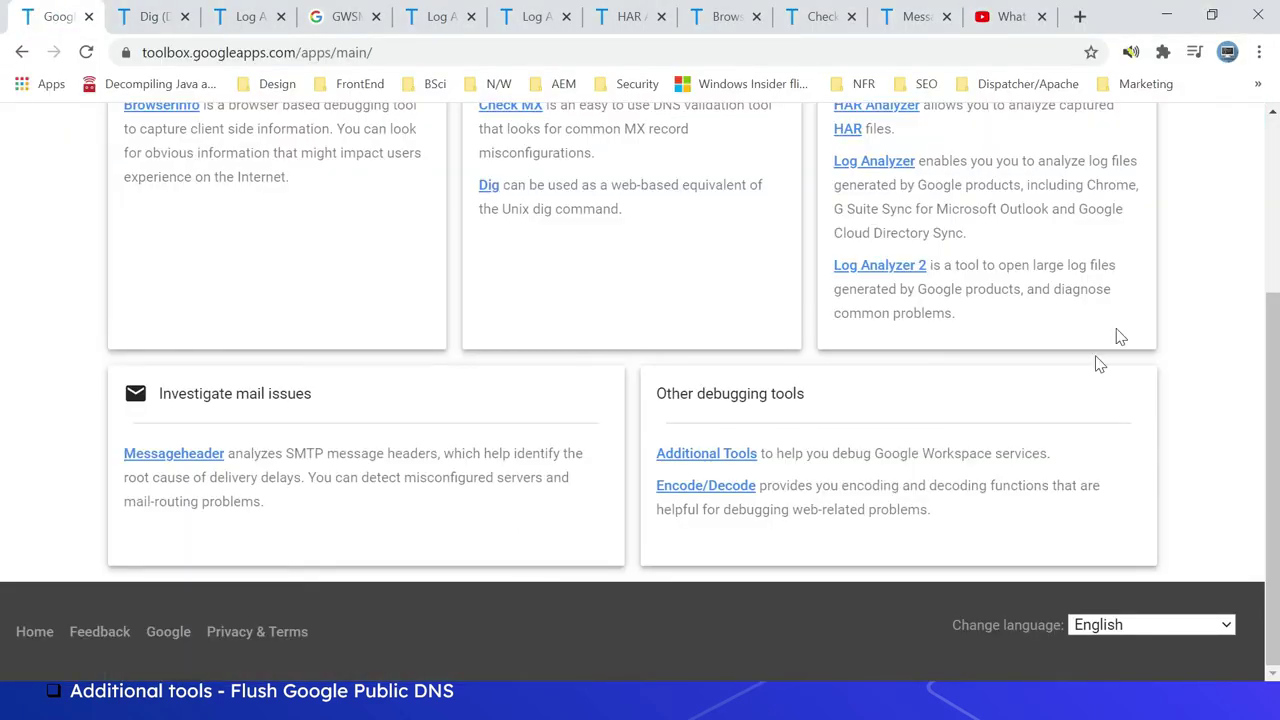
Open Encode/Decode from the toolbox main page in a new tab and review its encoding and decoding options.
scroll(1270, 320, up, 1)
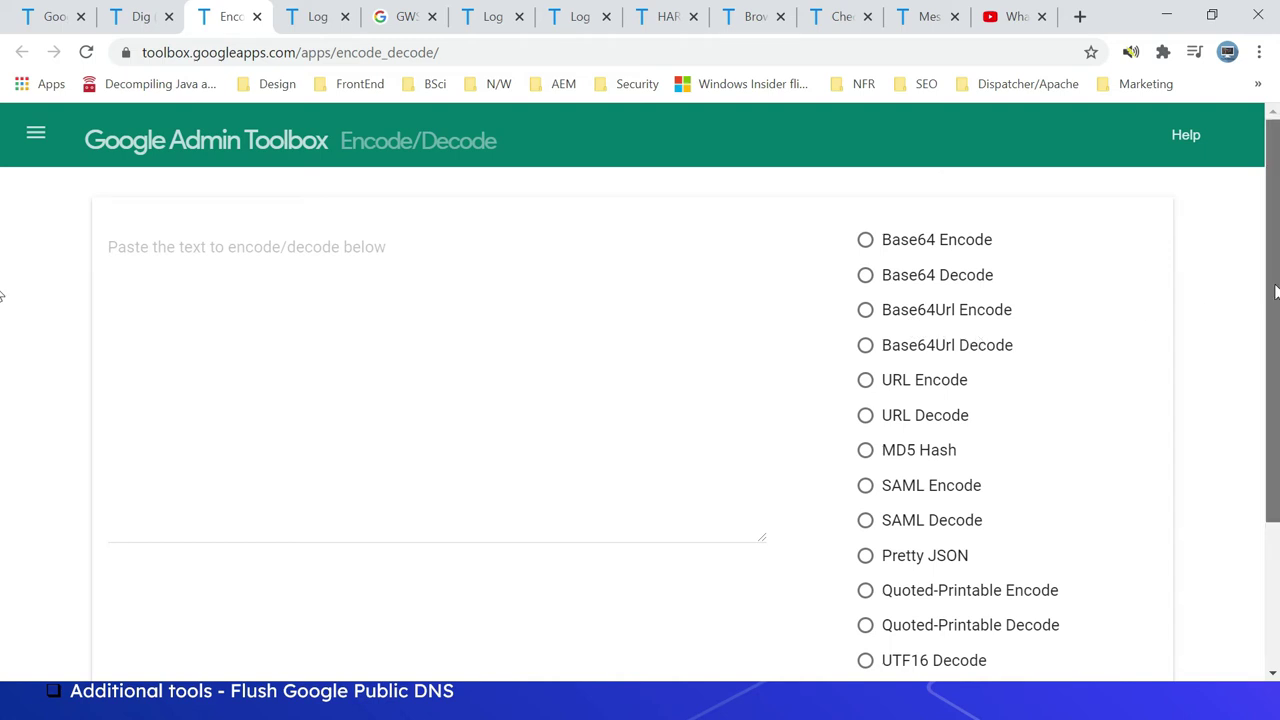
drag(1276, 291, 1277, 385)
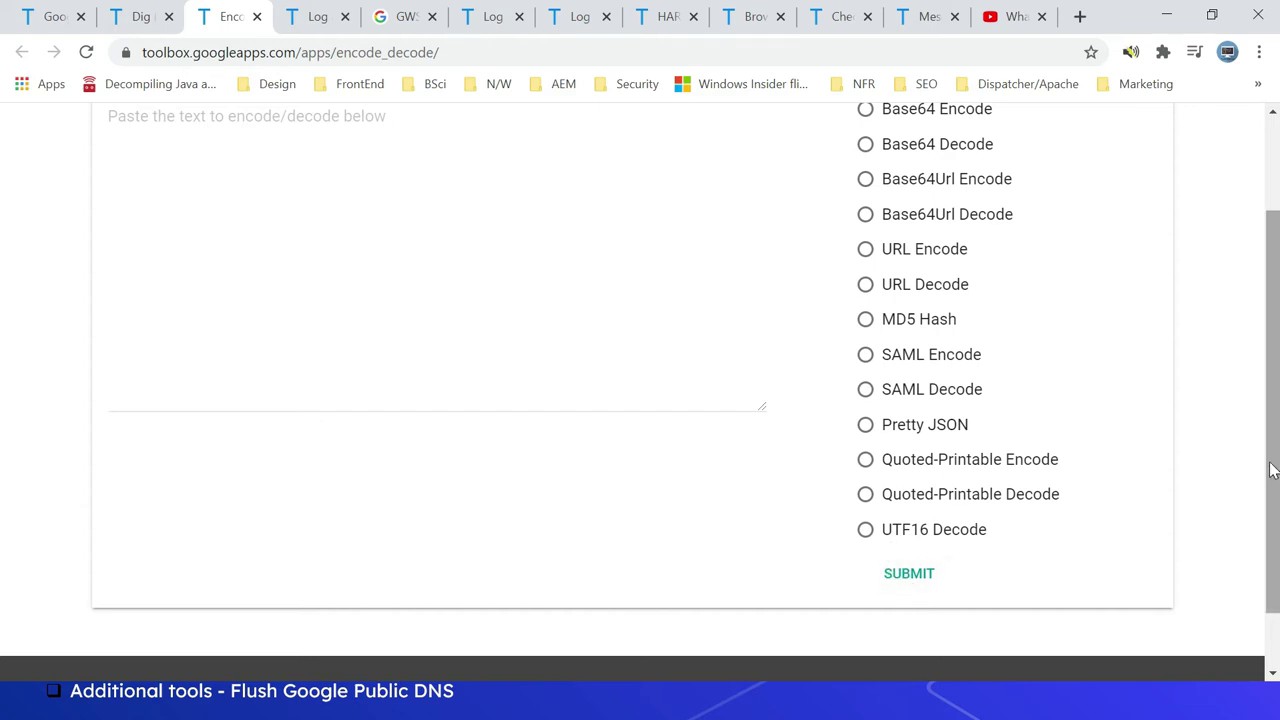
drag(1271, 471, 1269, 374)
Generate the MD5 hash of the sample text "sssss".
click(274, 232)
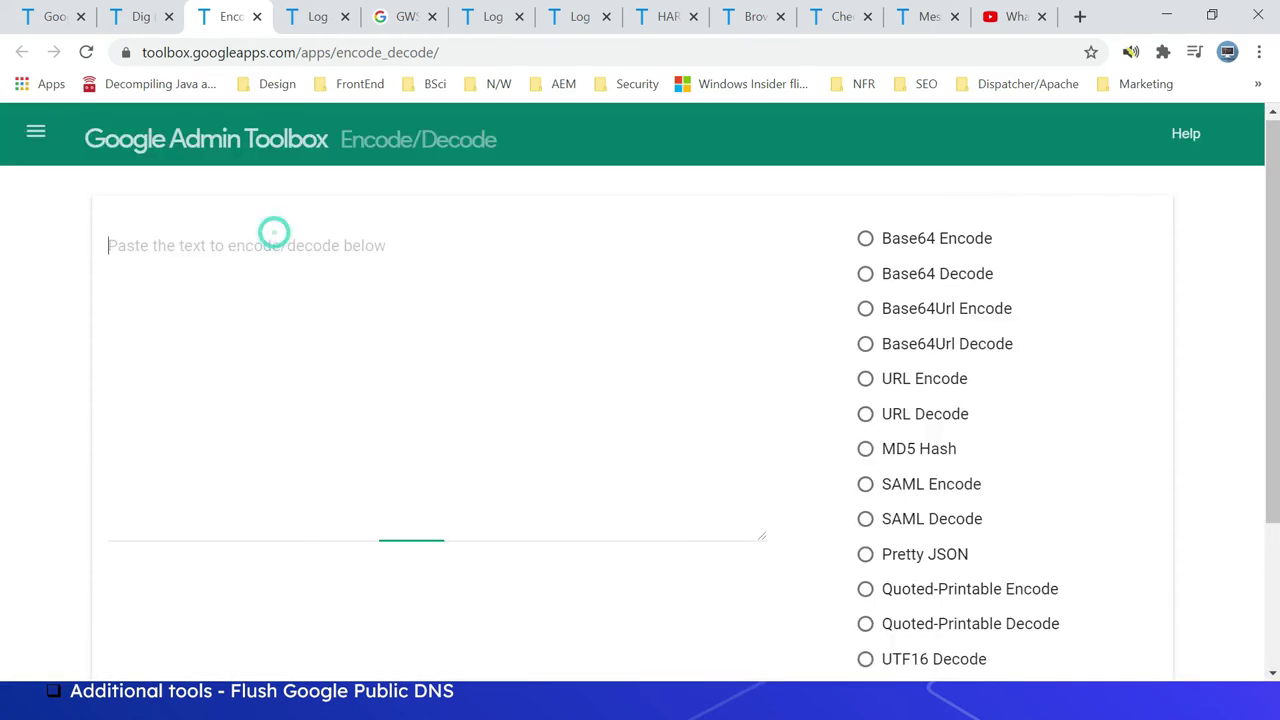
text(sssss)
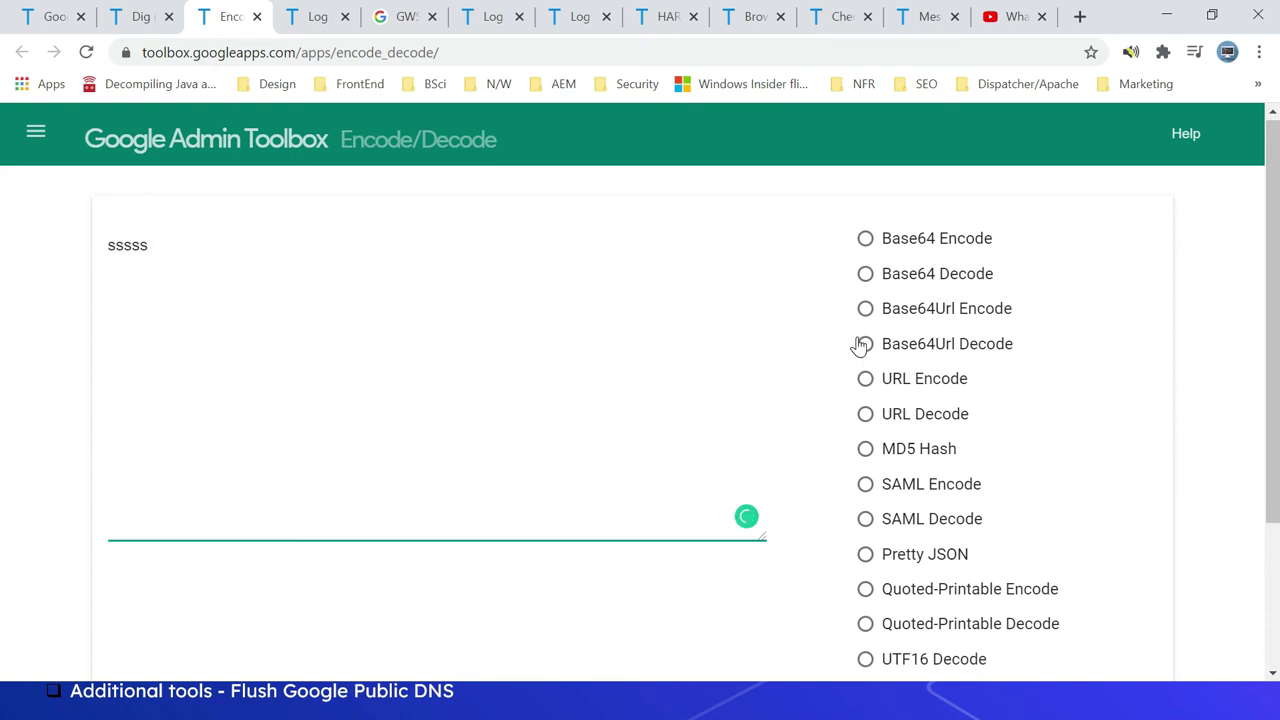
click(865, 449)
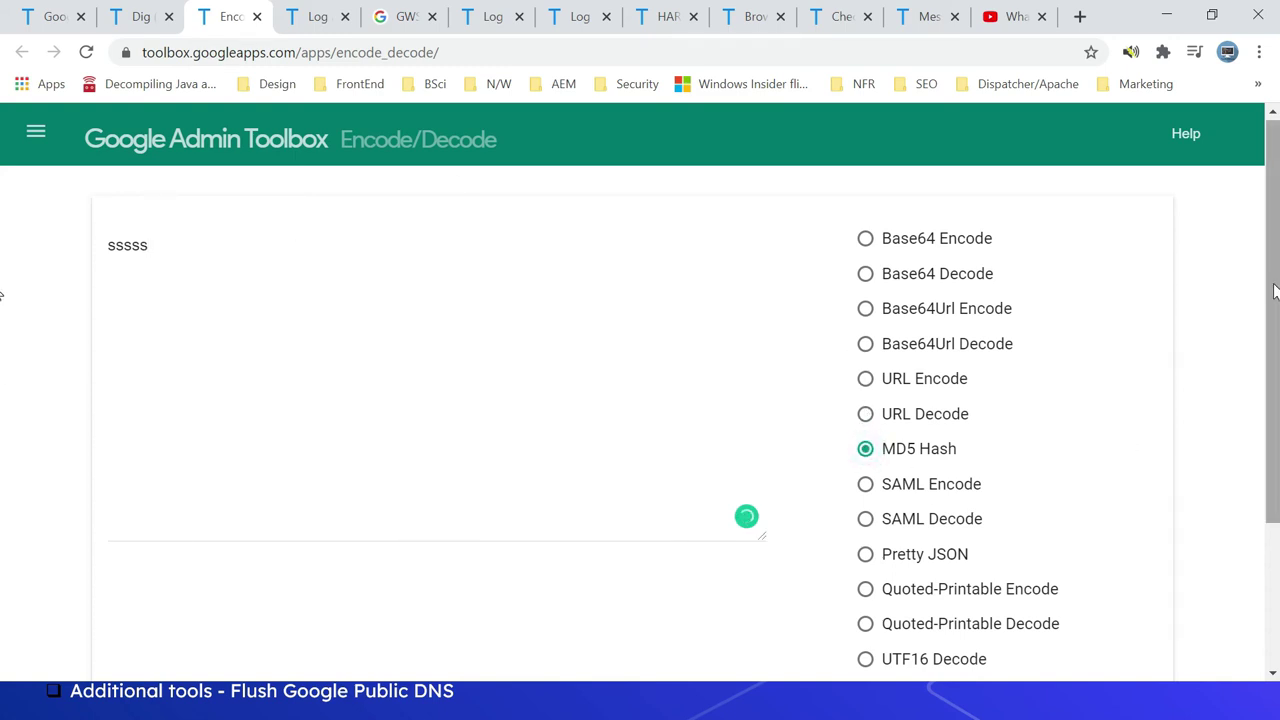
drag(1274, 290, 1274, 394)
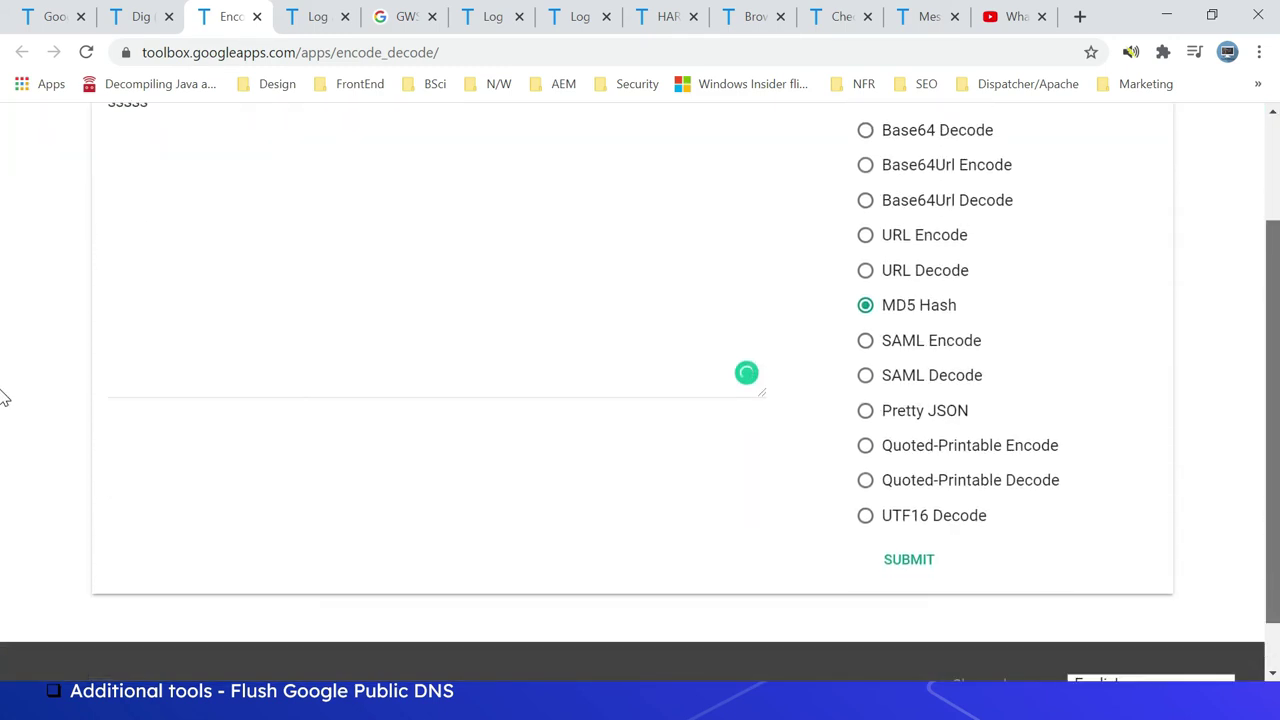
click(916, 558)
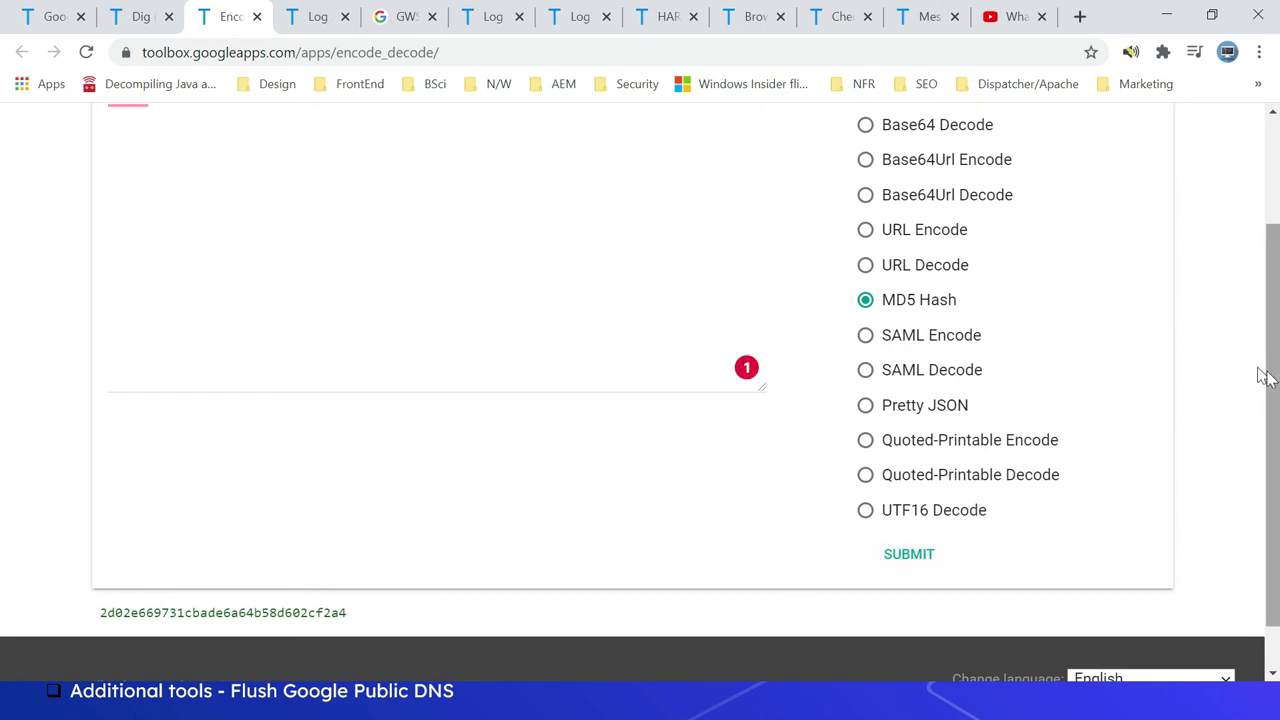
scroll(1262, 294, up, 2)
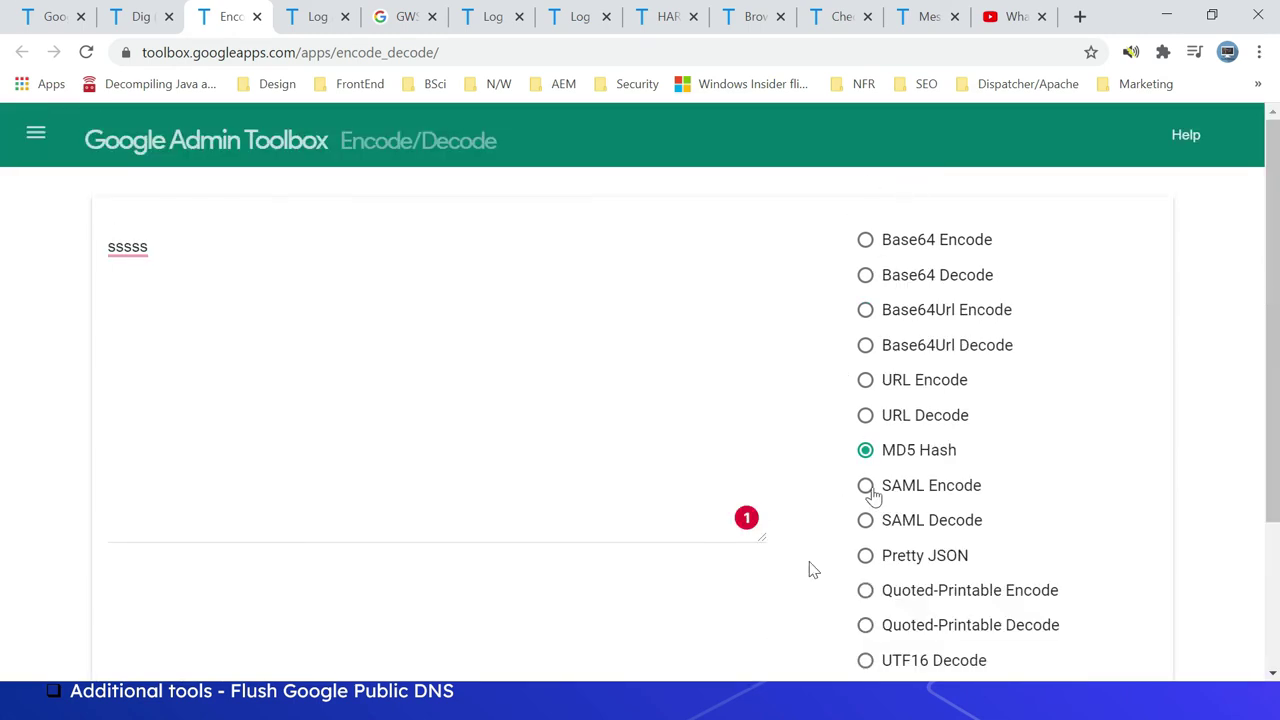
Open Additional Tools from the toolbox main page in a new tab and highlight the Google public DNS addresses.
key(ctrl+1)
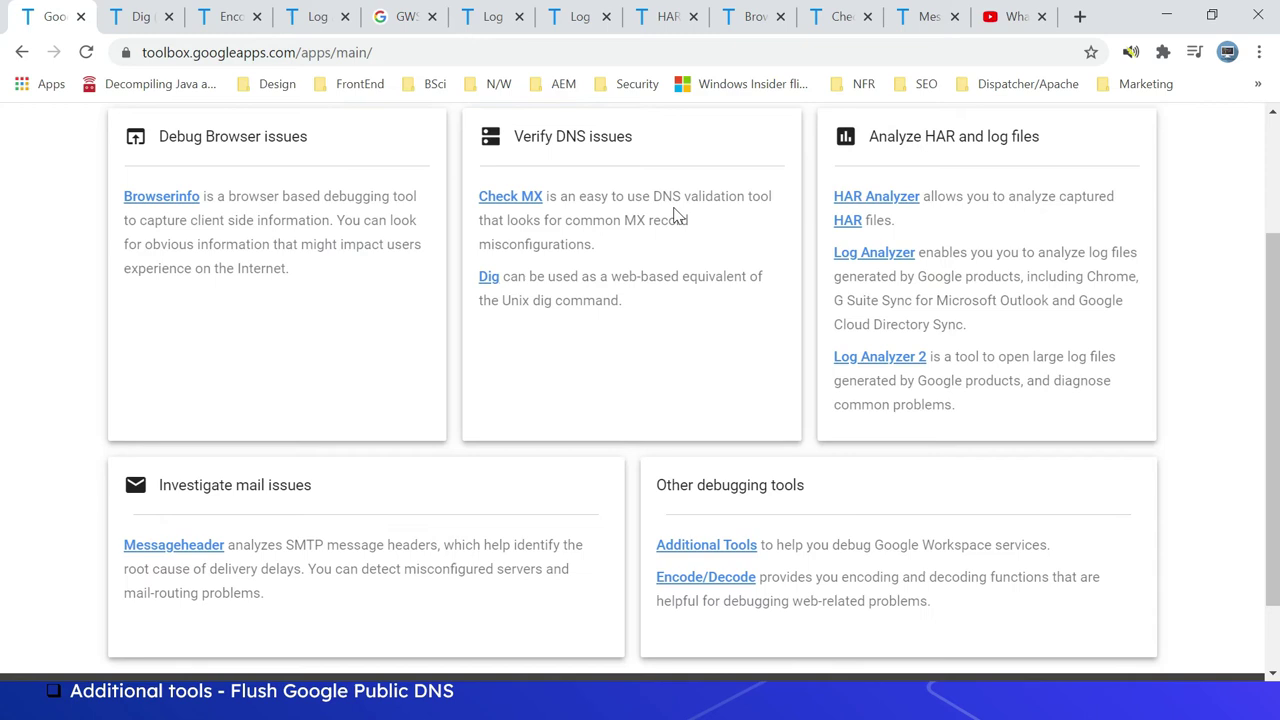
ctrl+click(680, 547)
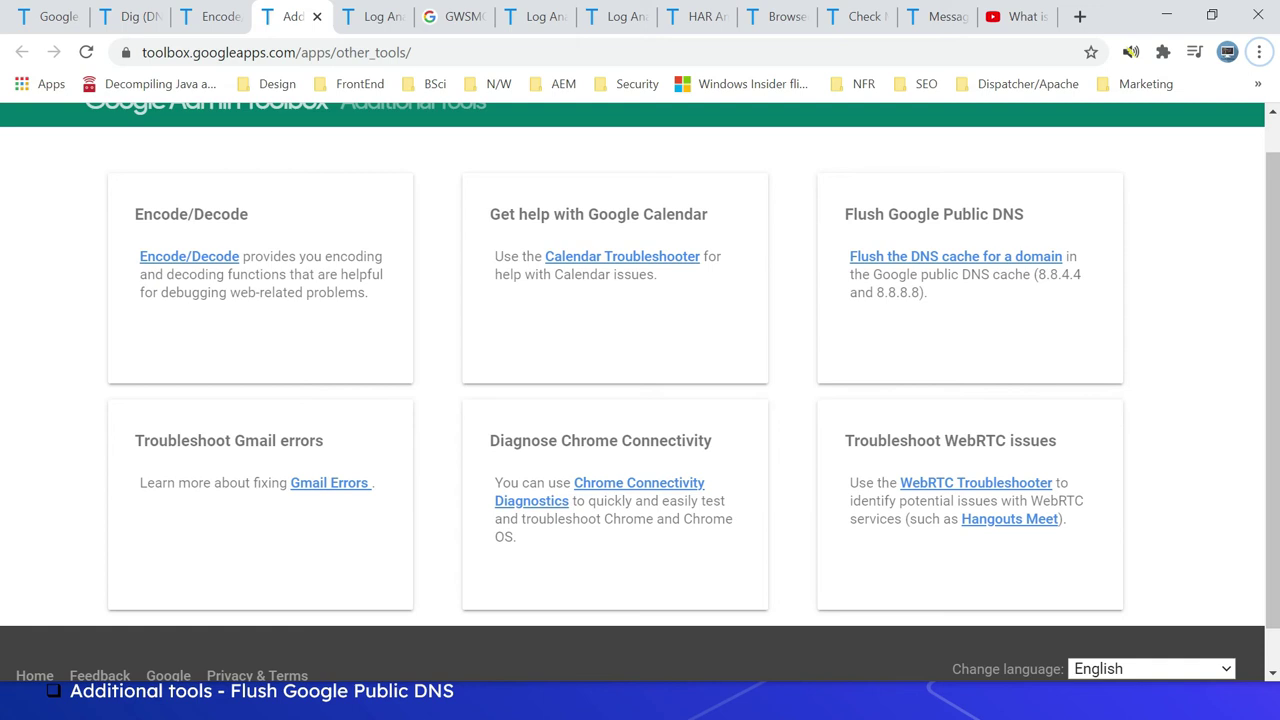
drag(1037, 274, 1097, 295)
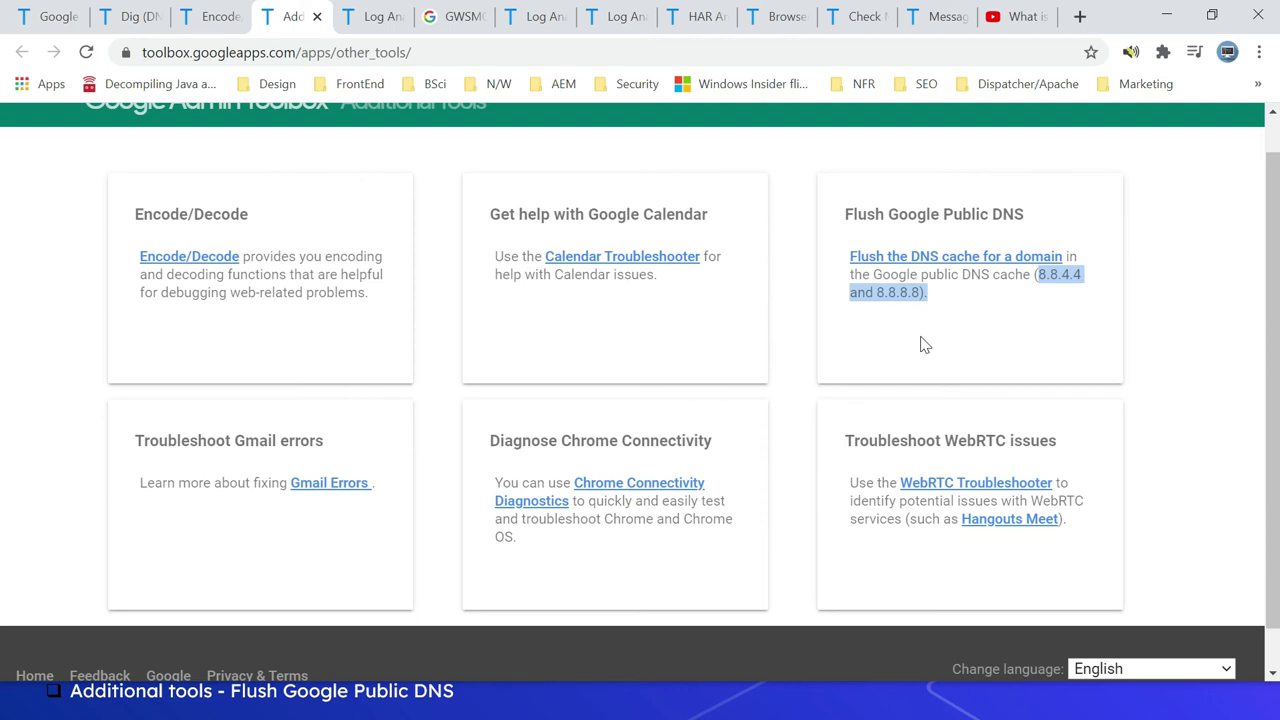
Flush the Google Public DNS cache for albinsblog.com with RR type A in a new tab, and view the other RR types.
ctrl+click(897, 262)
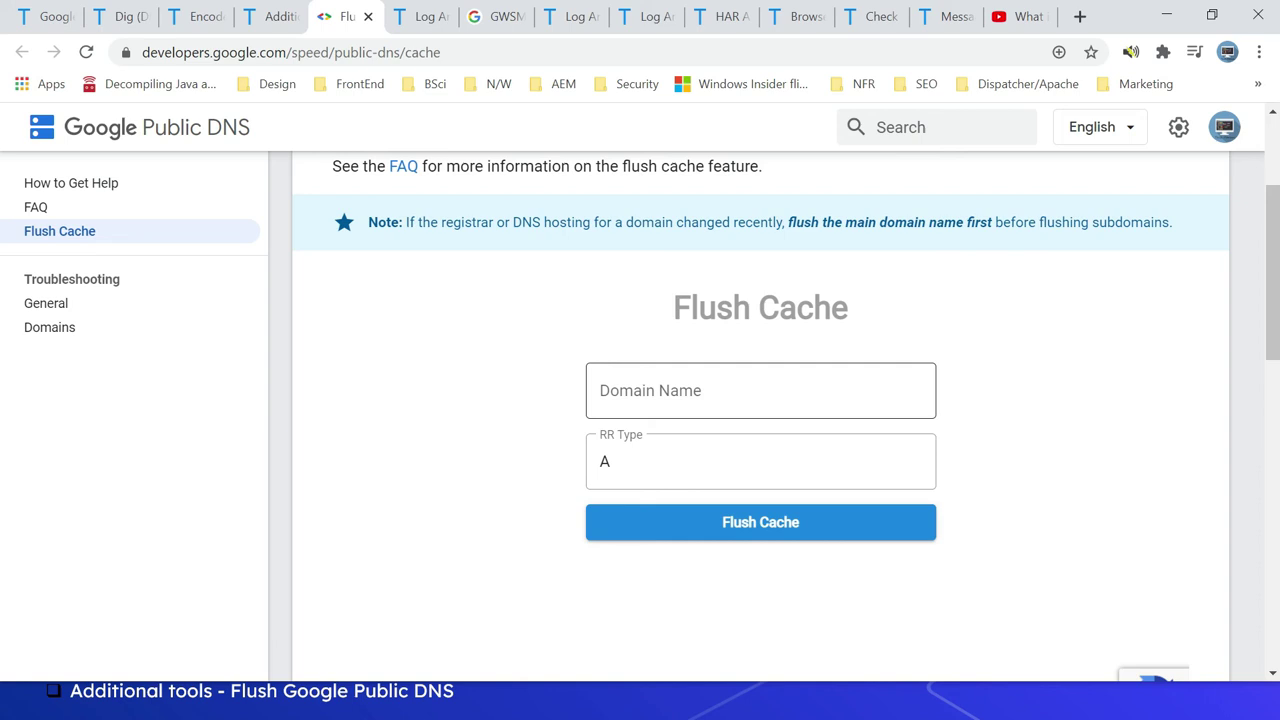
click(650, 390)
text(albinsblog.com)
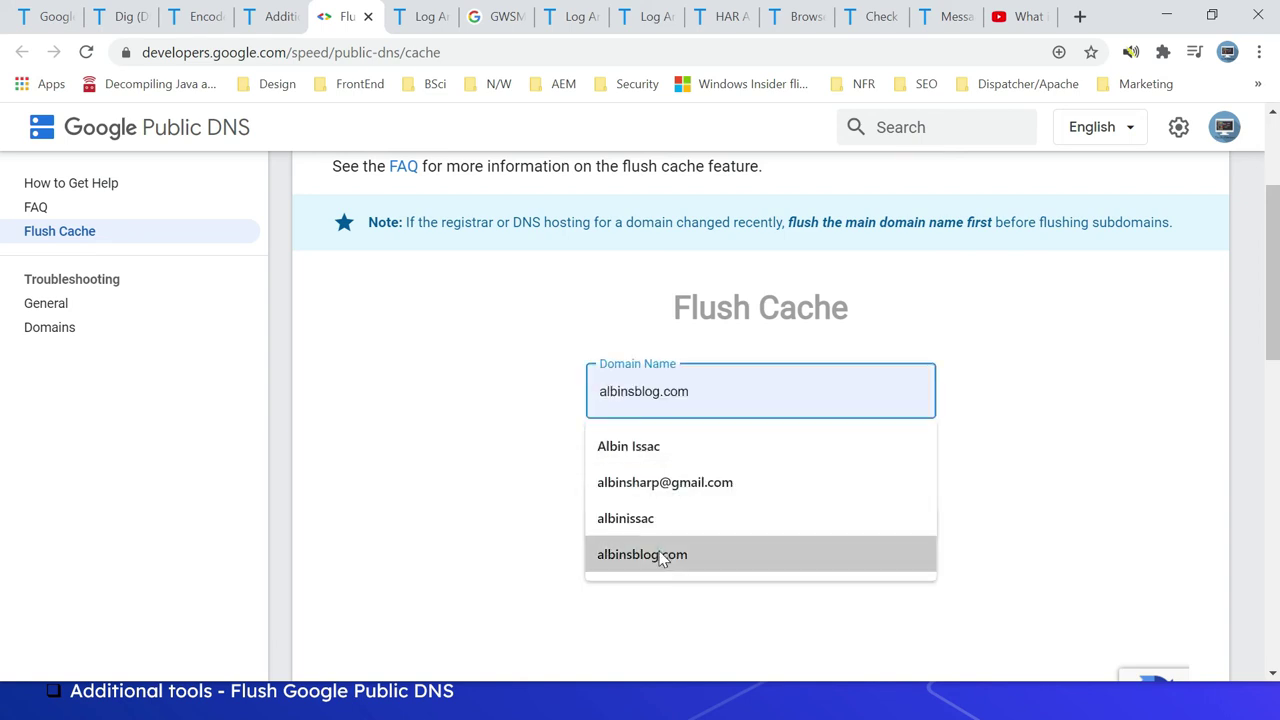
click(663, 556)
click(756, 533)
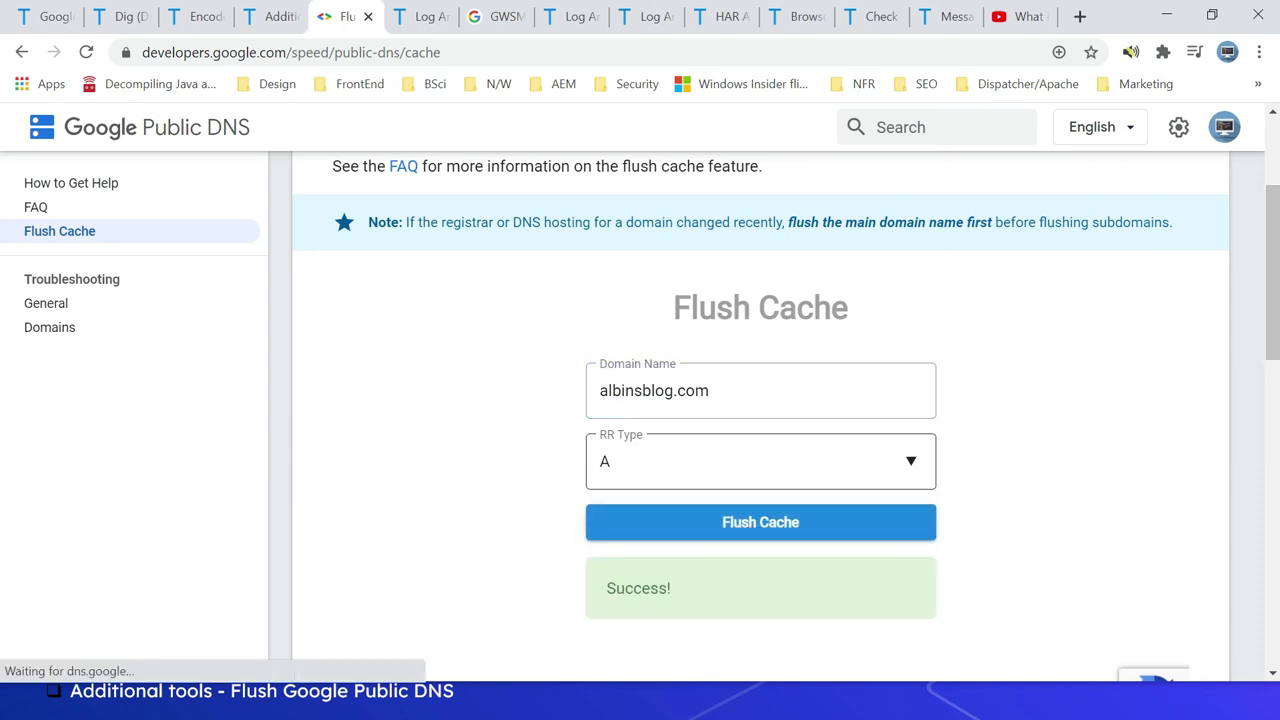
click(911, 464)
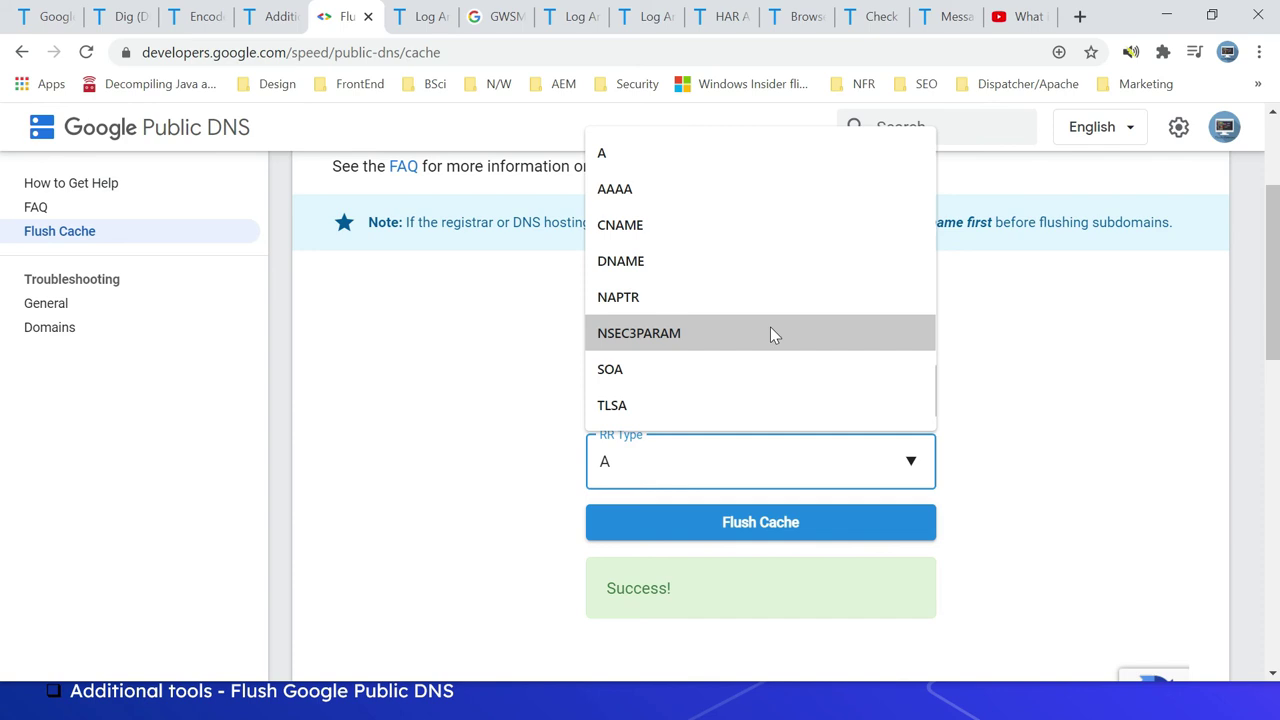
click(425, 148)
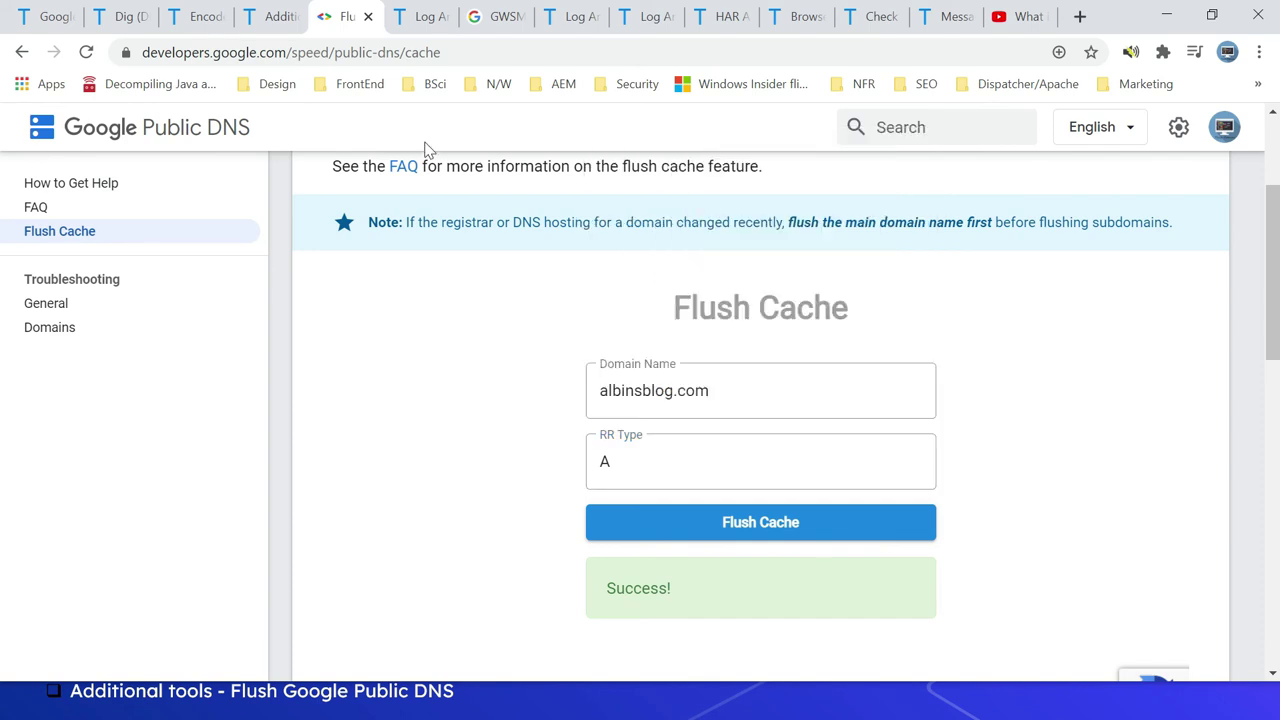
Open the Windows Network Connections window and bring up the properties of the Wi-Fi adapter.
key(super)
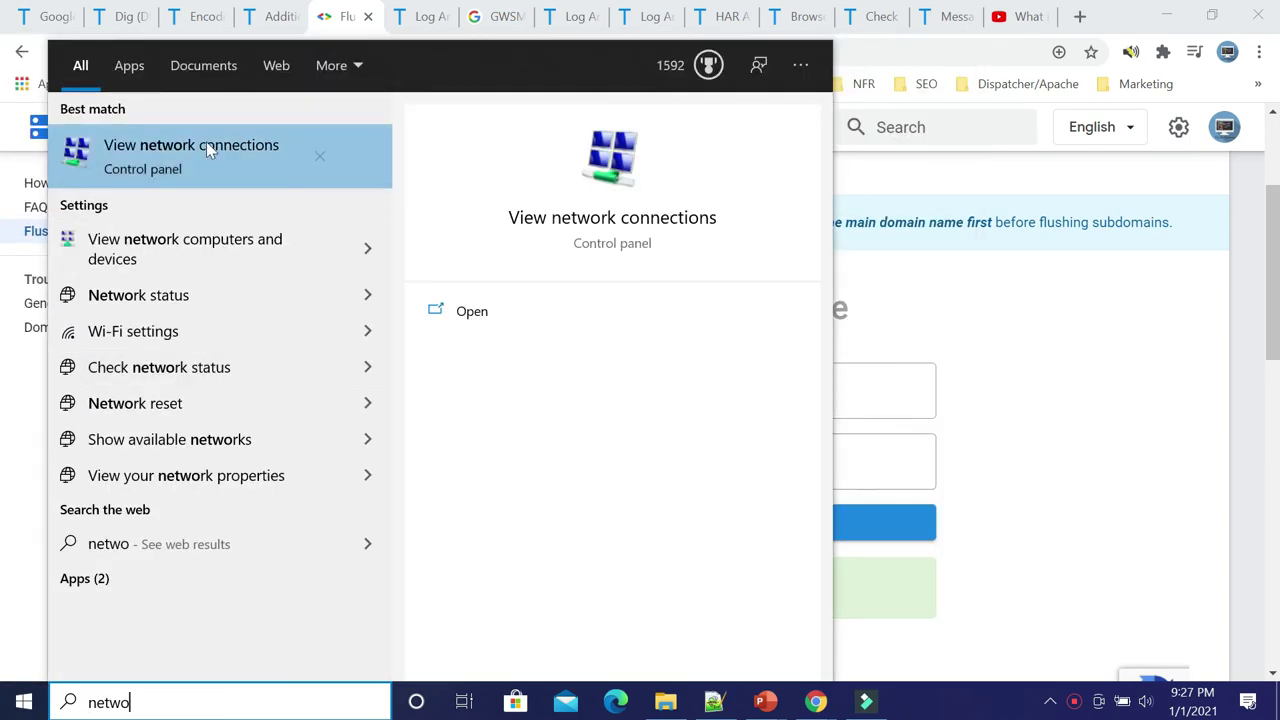
click(206, 145)
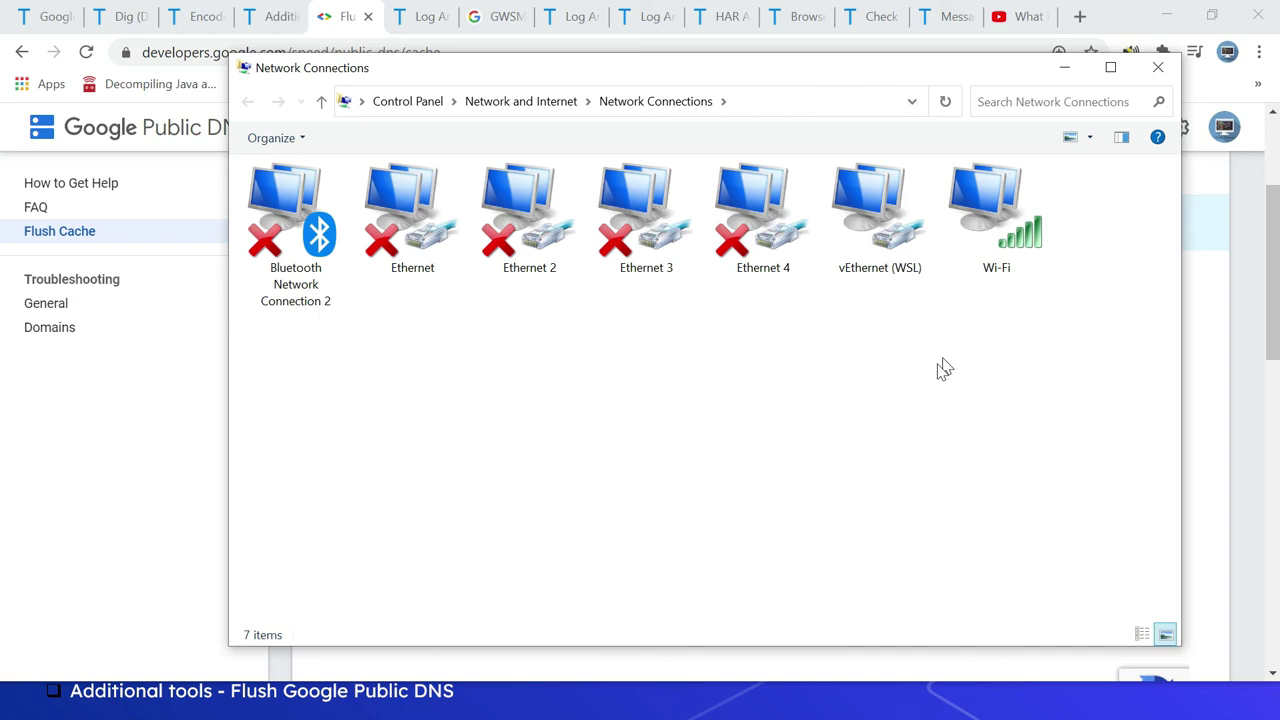
right_click(996, 204)
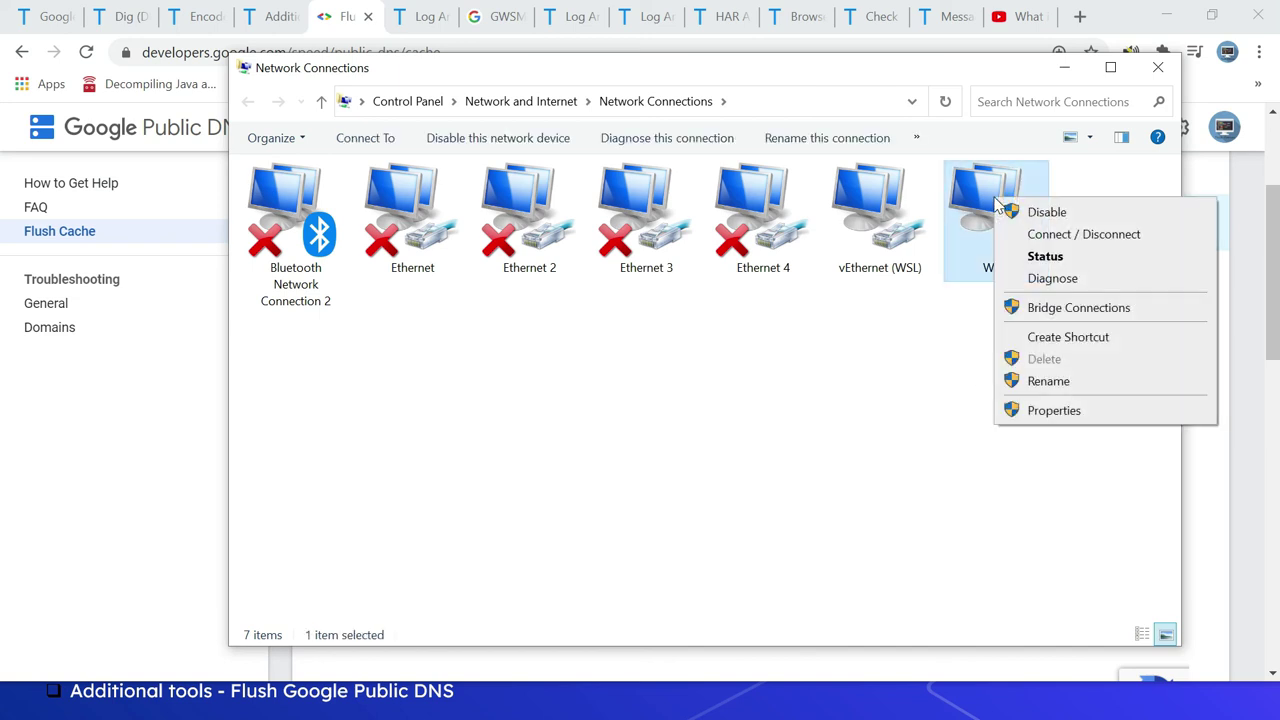
click(1073, 418)
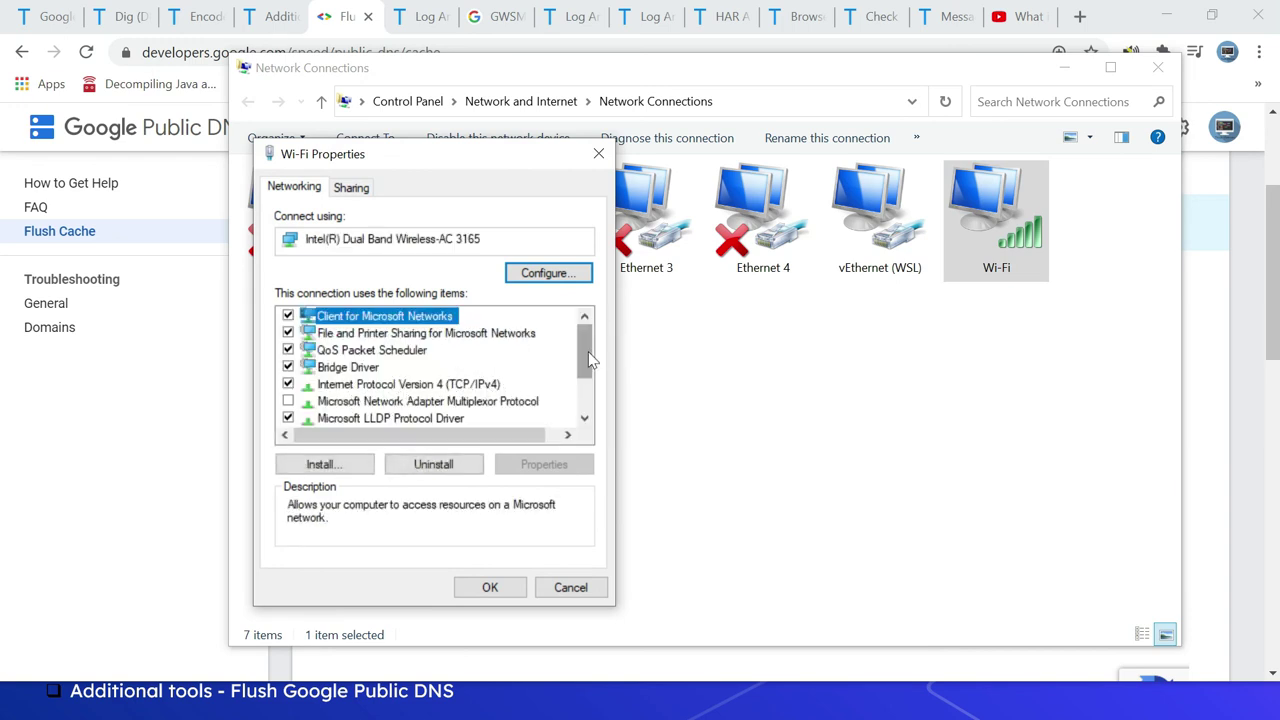
Open the Internet Protocol Version 4 (TCP/IPv4) properties of the Wi-Fi connection.
mouse_move(590, 360)
mouse_down()
mouse_move(595, 393)
mouse_move(587, 380)
mouse_up()
click(452, 368)
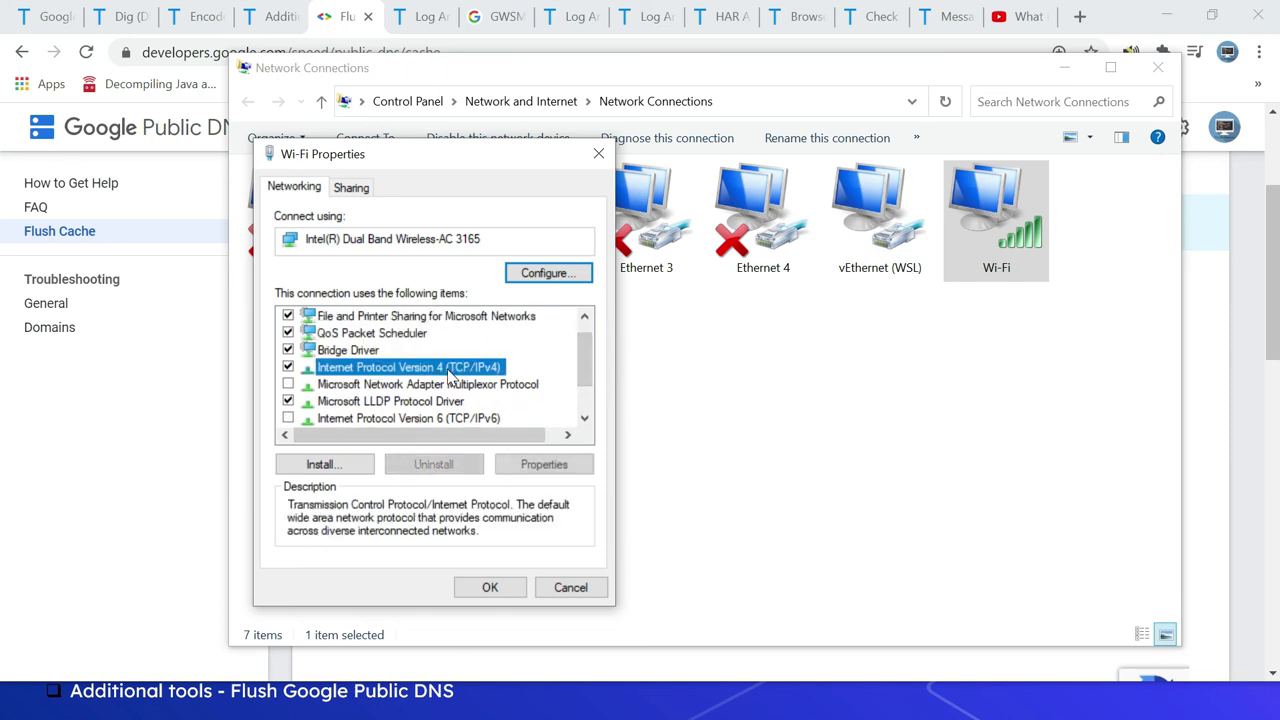
click(530, 470)
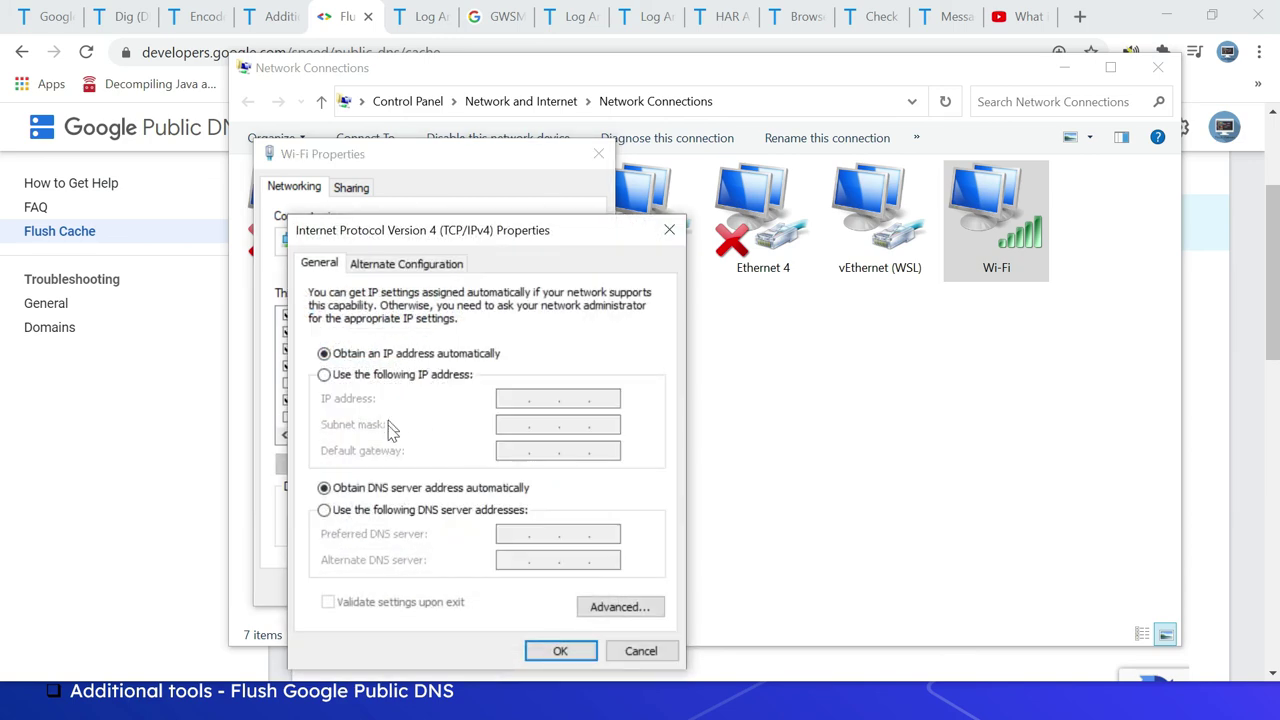